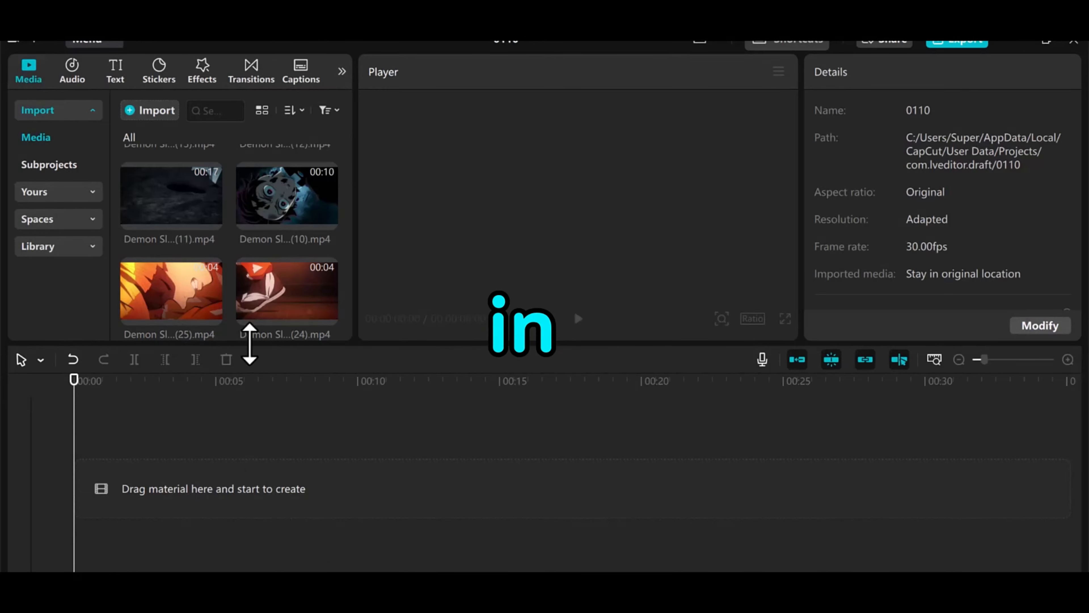
Place the clip Demon Slayer - S1E12 (22).mp4 at the start of the timeline and Untitled Project.mp4 directly after it
scroll(268, 287, down, 3)
scroll(264, 276, up, 1)
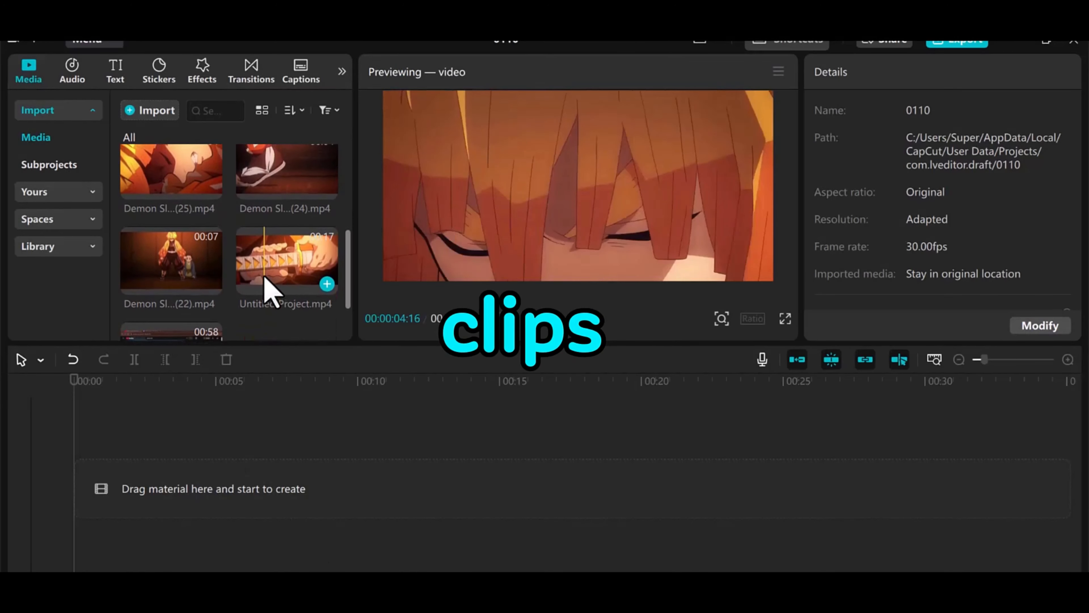
drag(197, 249, 166, 499)
scroll(275, 307, up, 4)
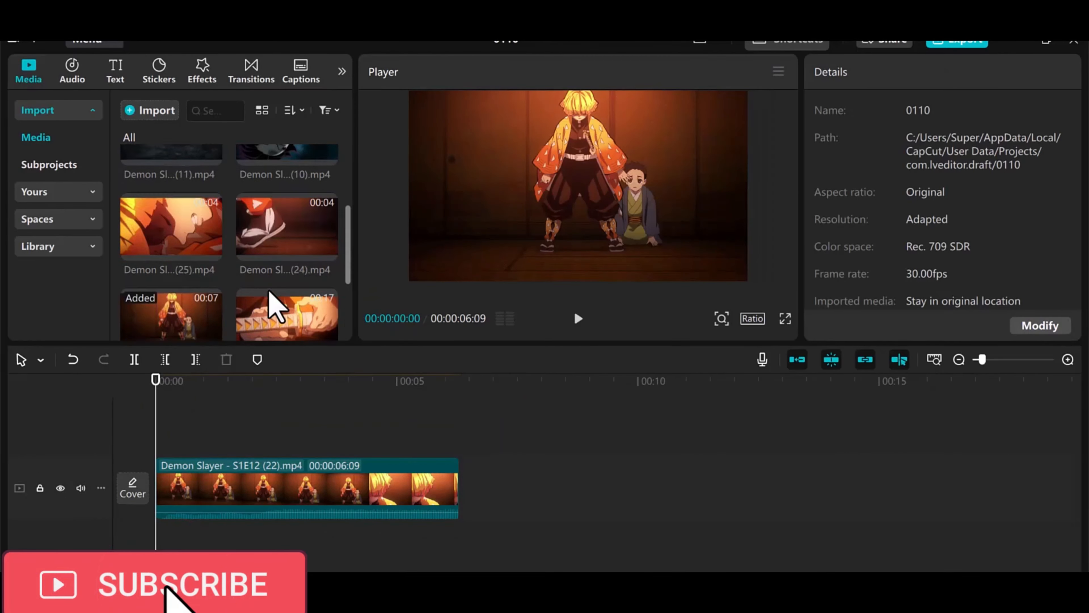
scroll(272, 304, down, 2)
drag(273, 304, 467, 438)
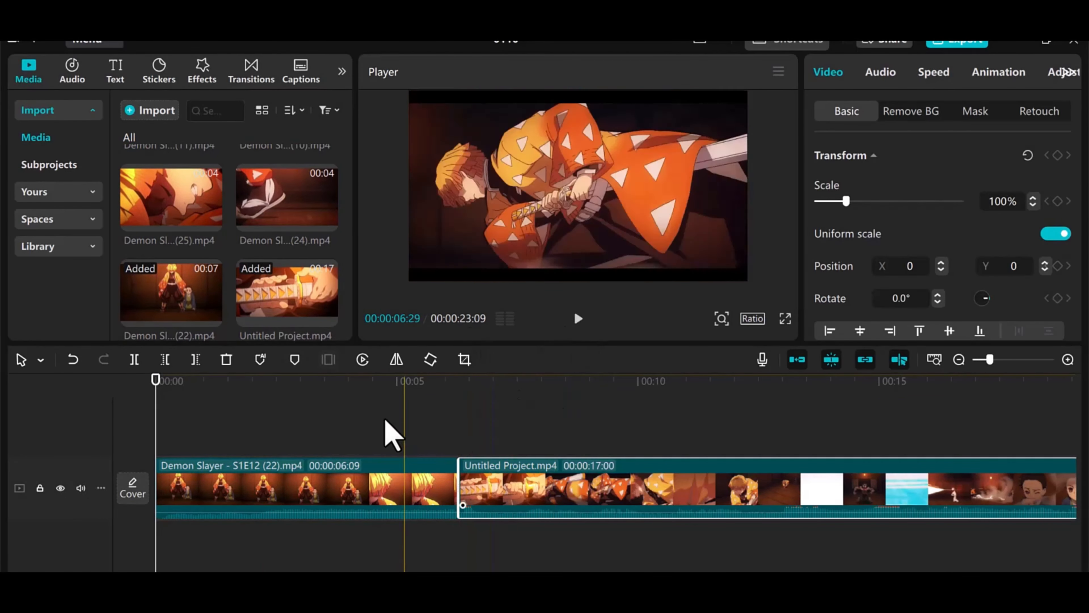
Cut off the part of Untitled Project.mp4 after about 13 seconds on the timeline and play back the result
drag(358, 387, 295, 409)
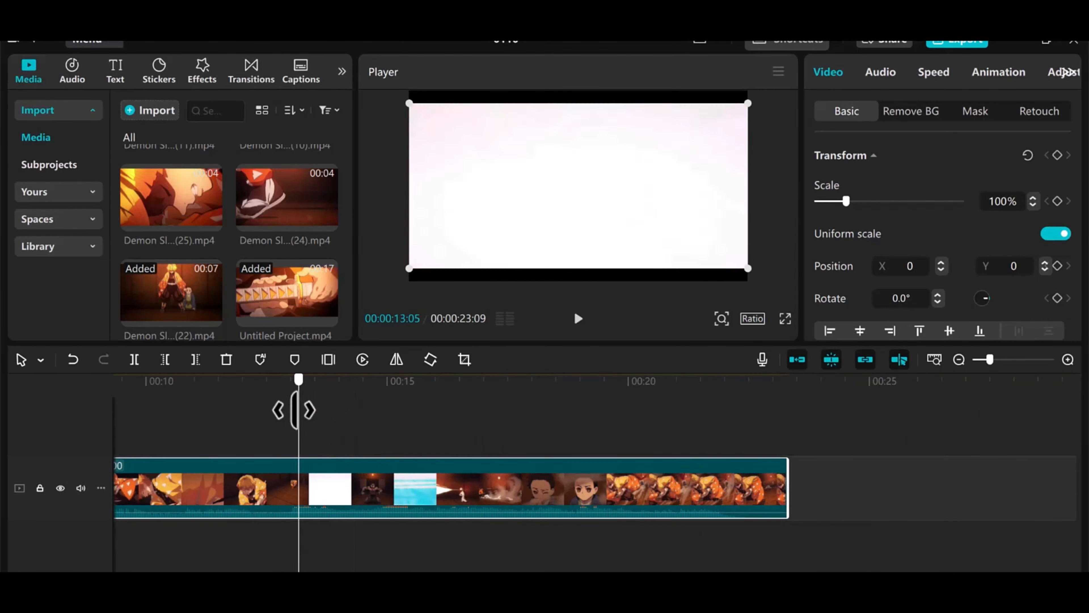
click(195, 359)
key(Home)
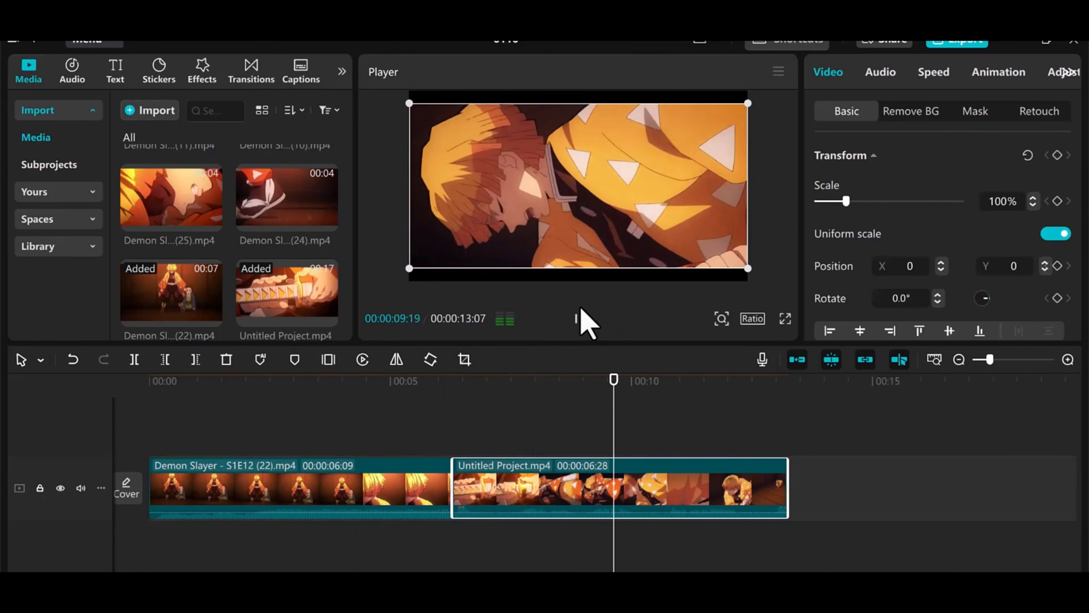
click(521, 535)
drag(787, 414, 219, 418)
Append Demon Slayer - S3E11 (11).mp4, trimmed to about 3 seconds, to the end of the timeline, followed by Demon Slayer - S3E11 (12).mp4
scroll(278, 257, up, 4)
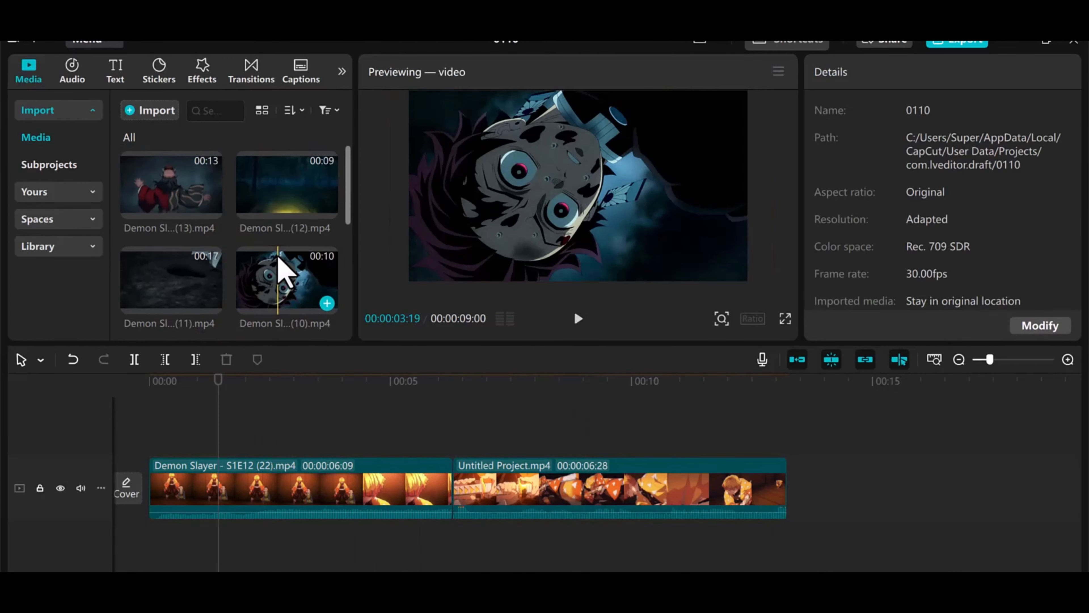
scroll(257, 257, down, 4)
scroll(253, 258, up, 4)
drag(212, 271, 806, 498)
key(End)
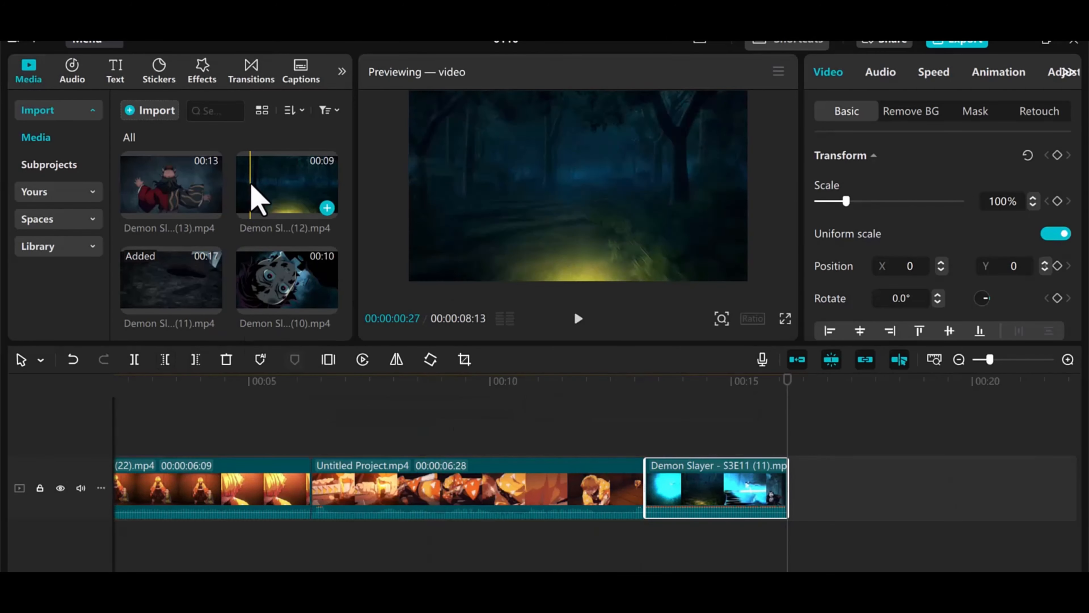
drag(256, 194, 795, 497)
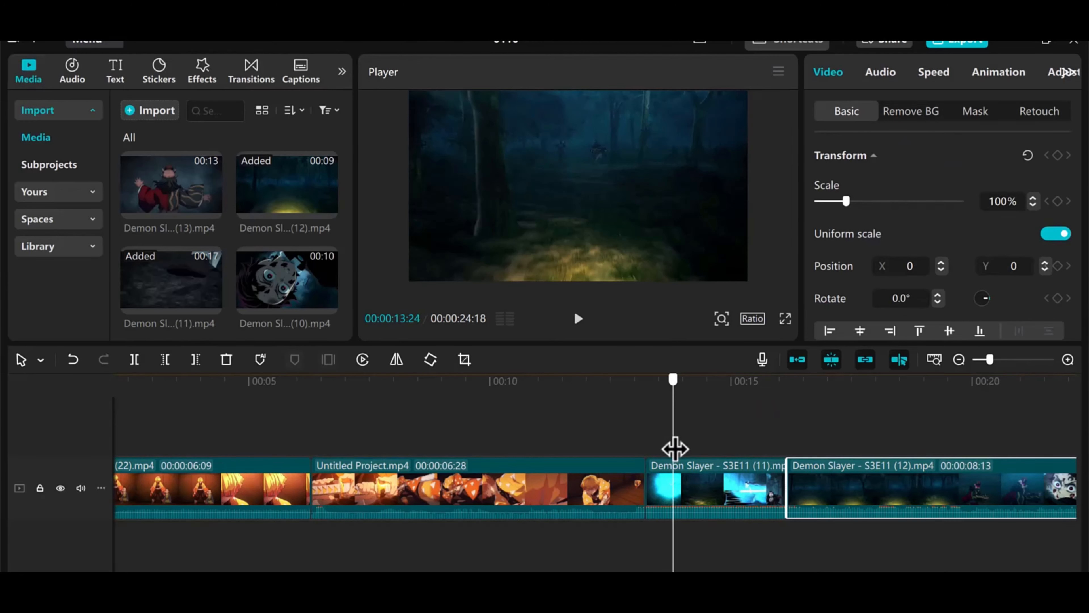
Shorten the S3E11 (11) clip to about 0.4 seconds by trimming its end, and append Demon Slayer - S3E11 (13).mp4 to the sequence
mouse_move(675, 449)
mouse_down()
mouse_move(680, 462)
mouse_move(667, 455)
mouse_up()
click(196, 360)
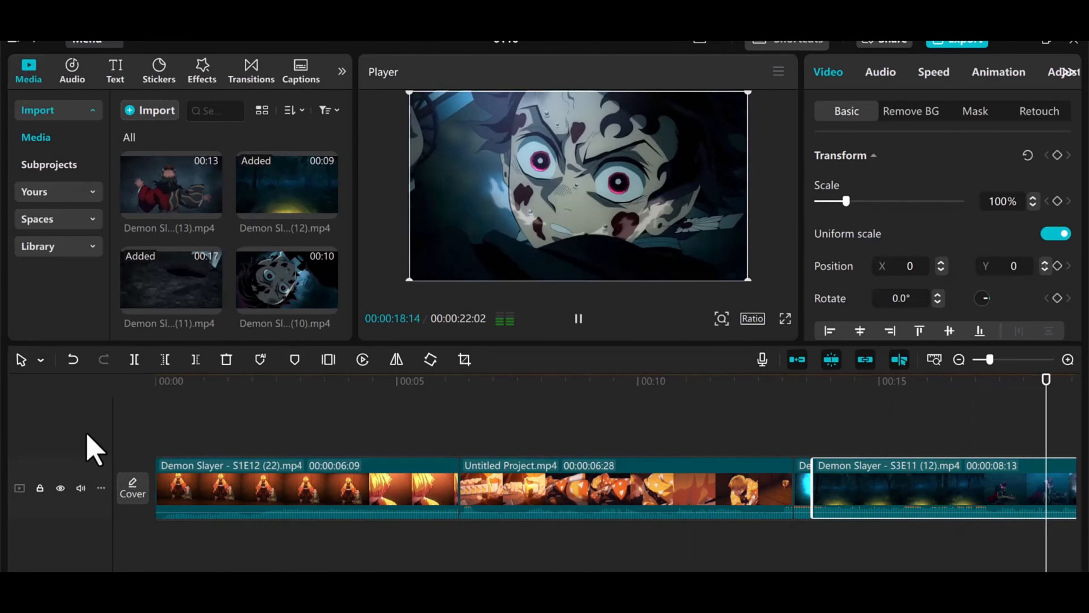
drag(171, 185, 836, 489)
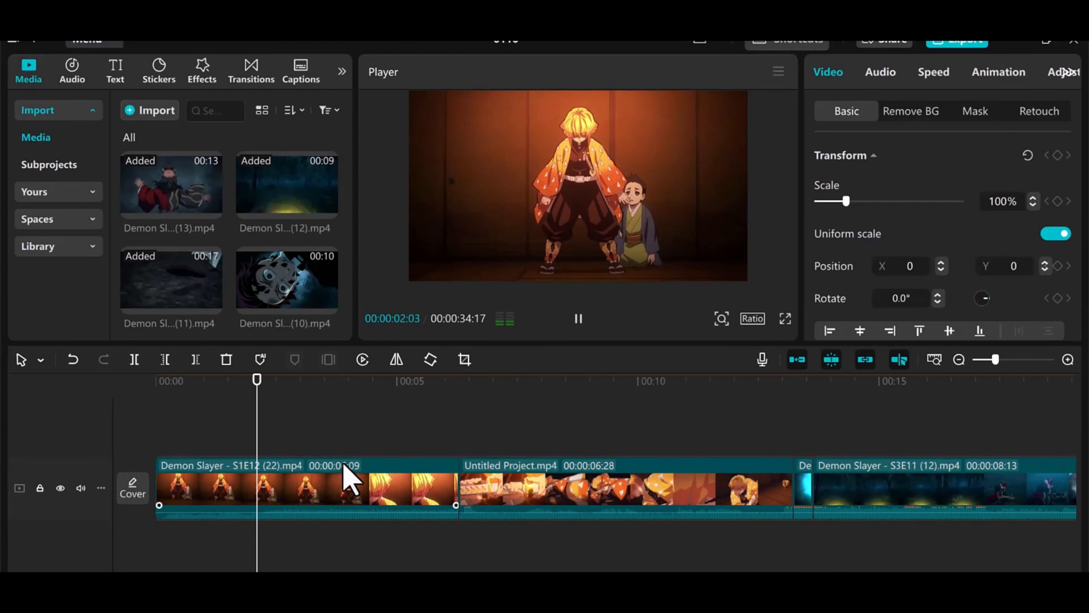
Split the first clip at about 00:00:03:12 and set its first part to a standard speed of 3.3x
drag(334, 395, 328, 449)
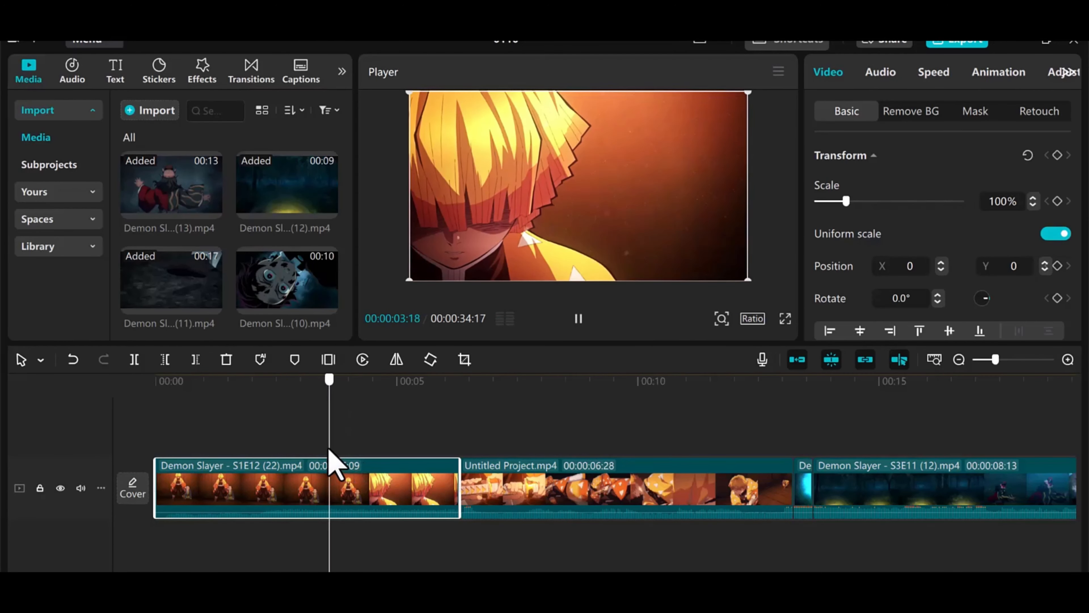
click(134, 360)
click(933, 71)
click(931, 110)
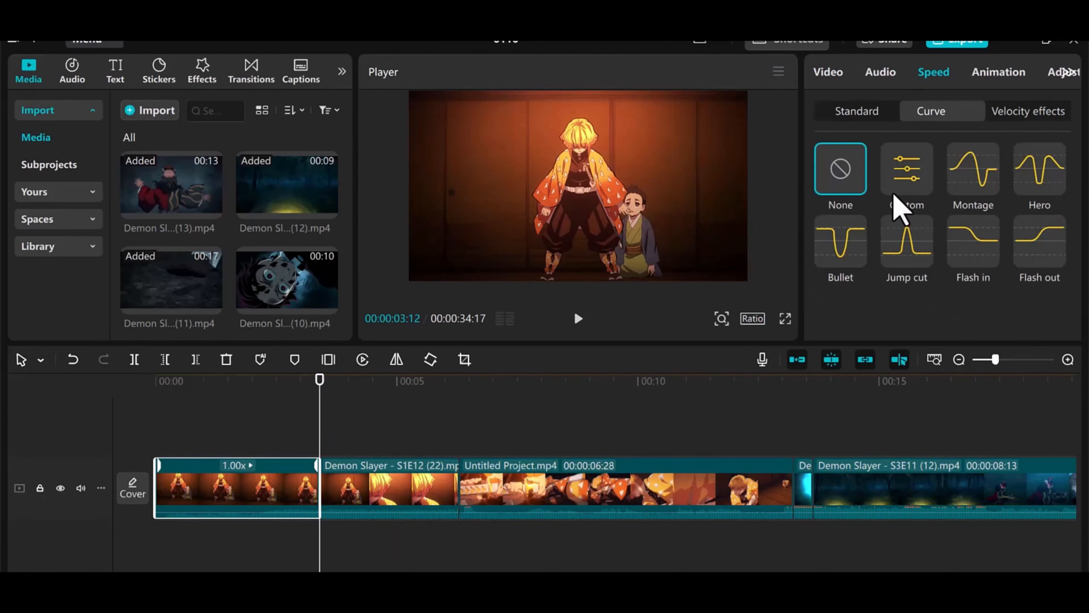
click(857, 110)
click(902, 179)
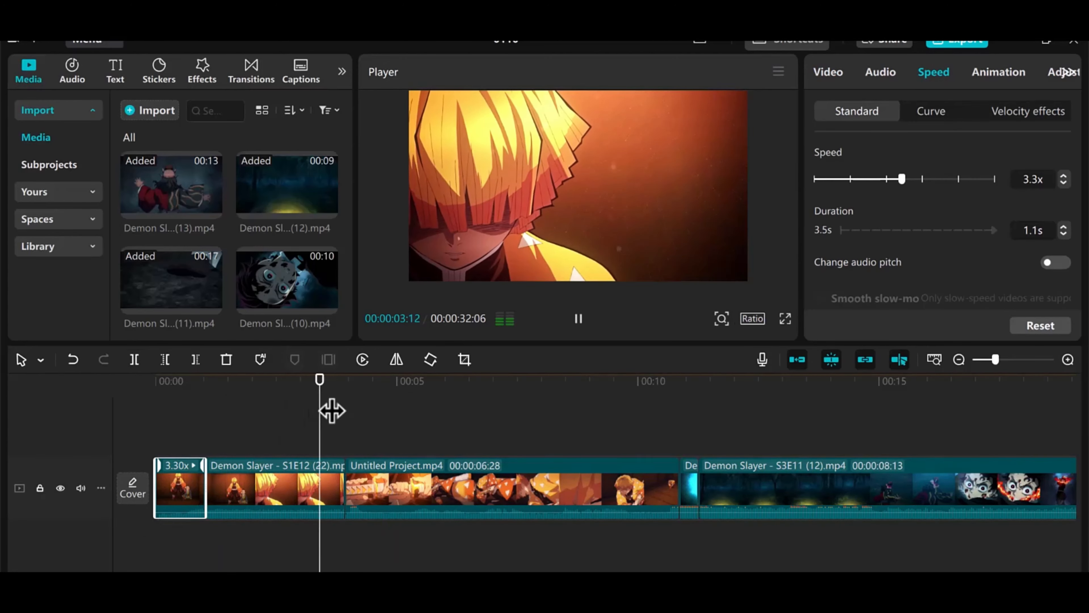
Set the second part of the split S1E12 (22) clip to a standard speed of 3.0x
key(space)
click(259, 489)
click(898, 179)
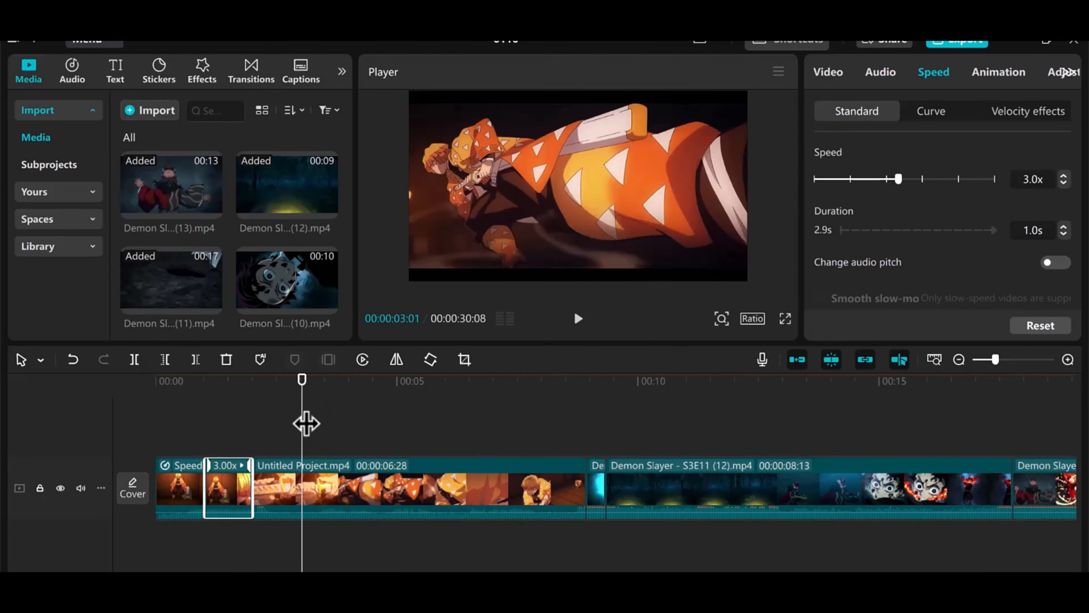
drag(305, 424, 257, 494)
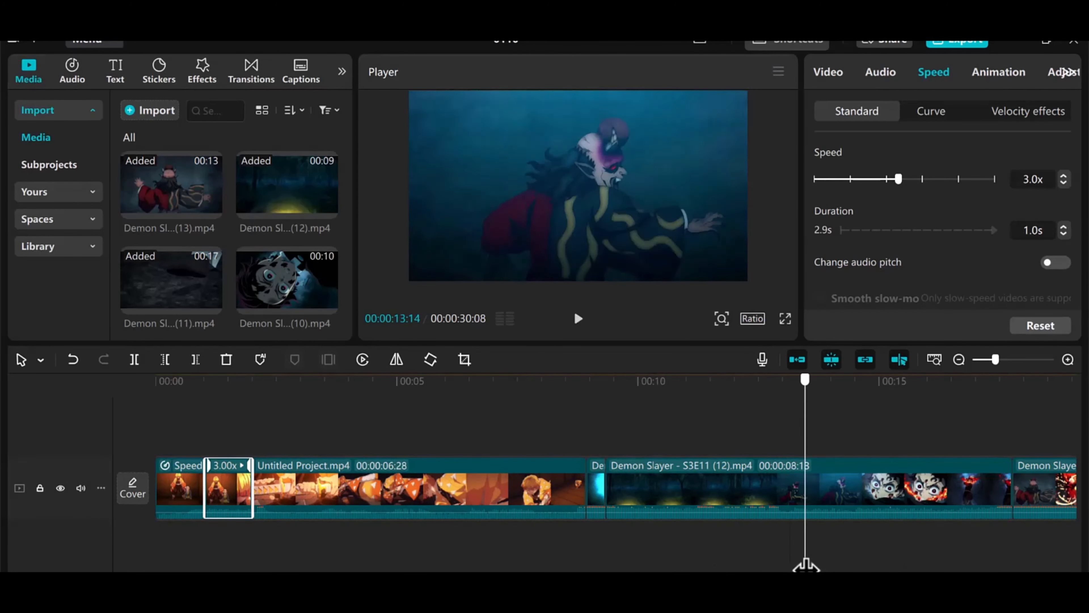
Apply a Custom speed curve to the S3E11 (12) clip and raise its first two curve points to about 2.56x
click(720, 493)
click(931, 111)
click(905, 170)
scroll(890, 214, down, 5)
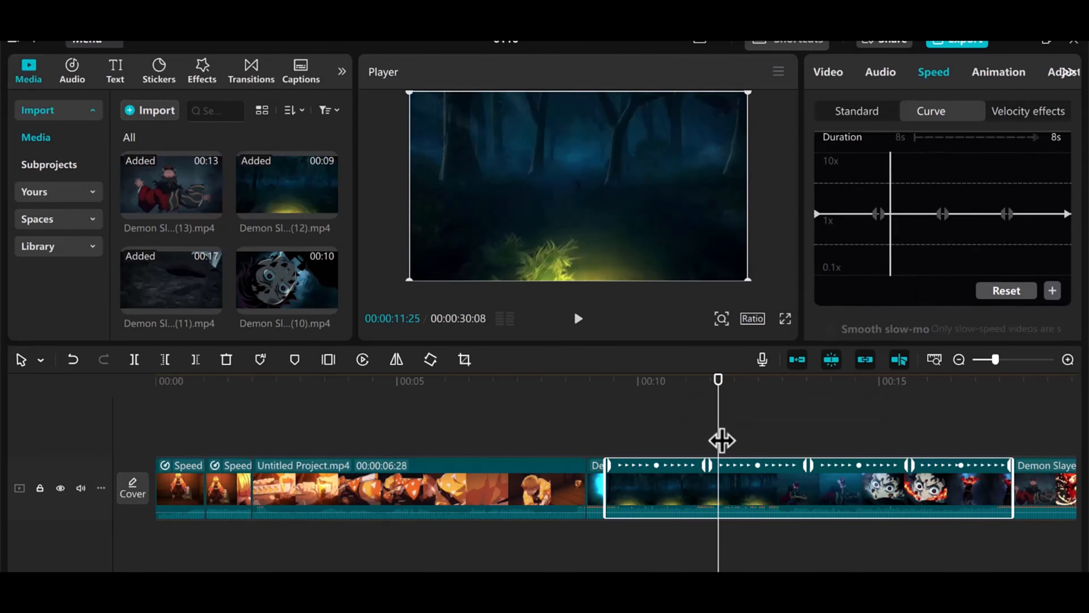
mouse_move(878, 213)
mouse_down()
mouse_move(836, 208)
mouse_move(862, 195)
mouse_move(859, 205)
mouse_up()
drag(943, 213, 943, 203)
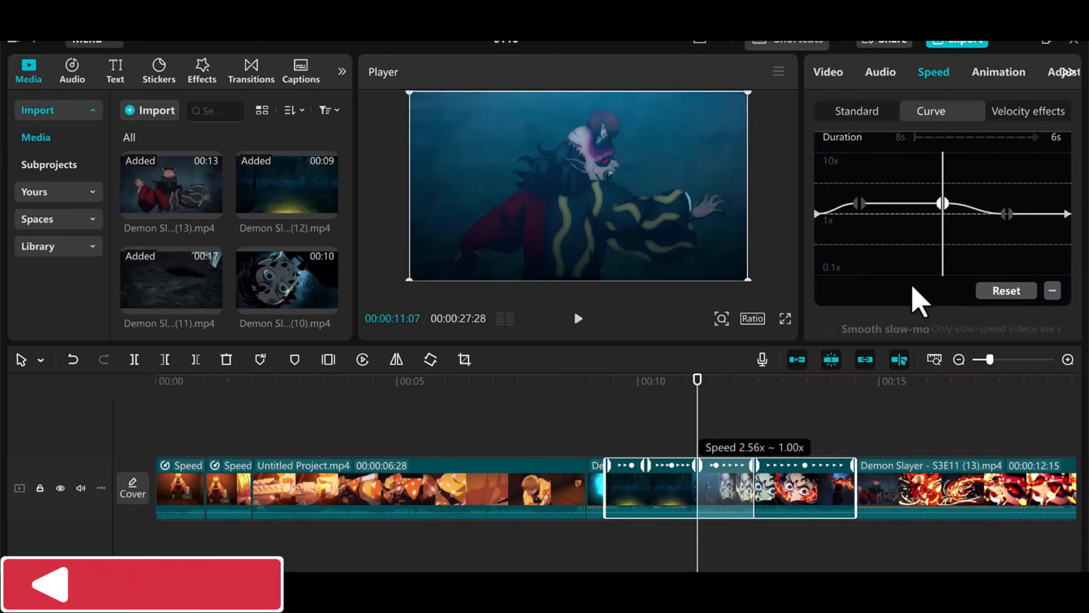
click(599, 407)
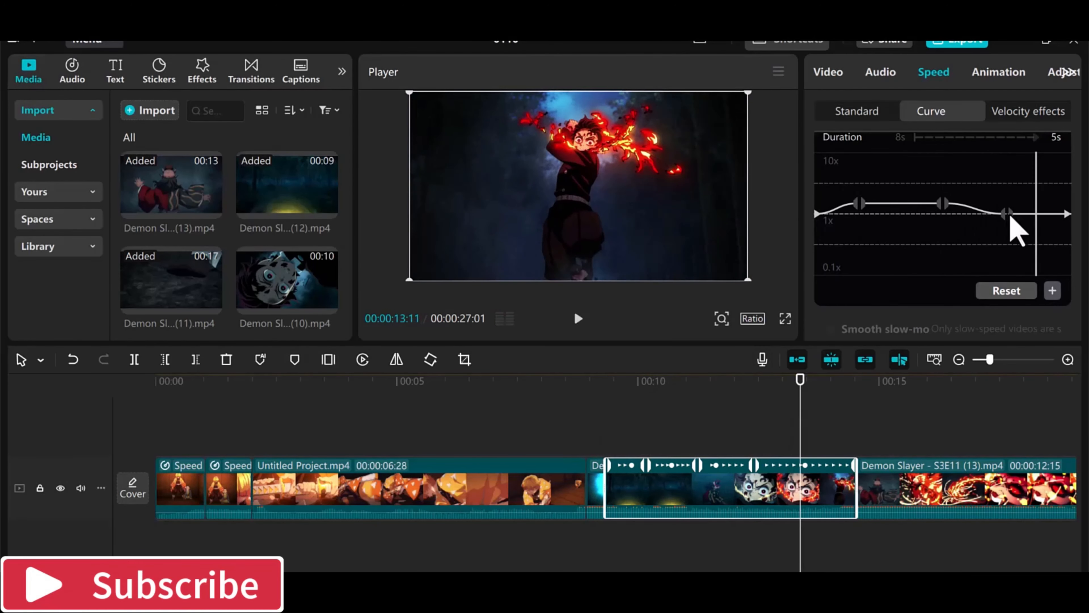
Raise the third speed curve point of the S3E11 (12) clip level with the other two and play back the result
drag(1006, 213, 1009, 204)
click(600, 430)
key(space)
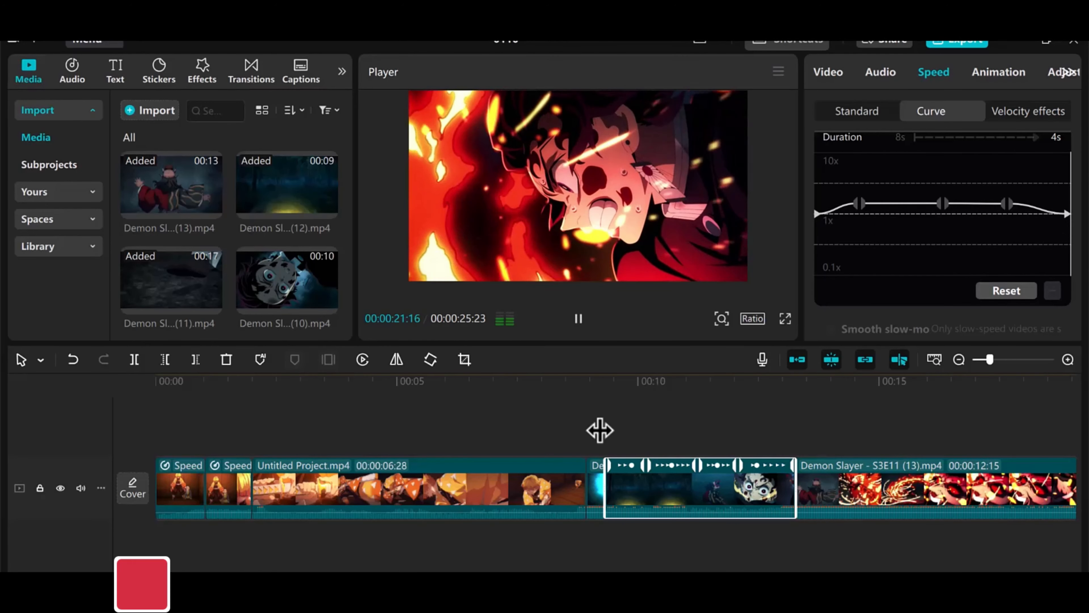
click(640, 431)
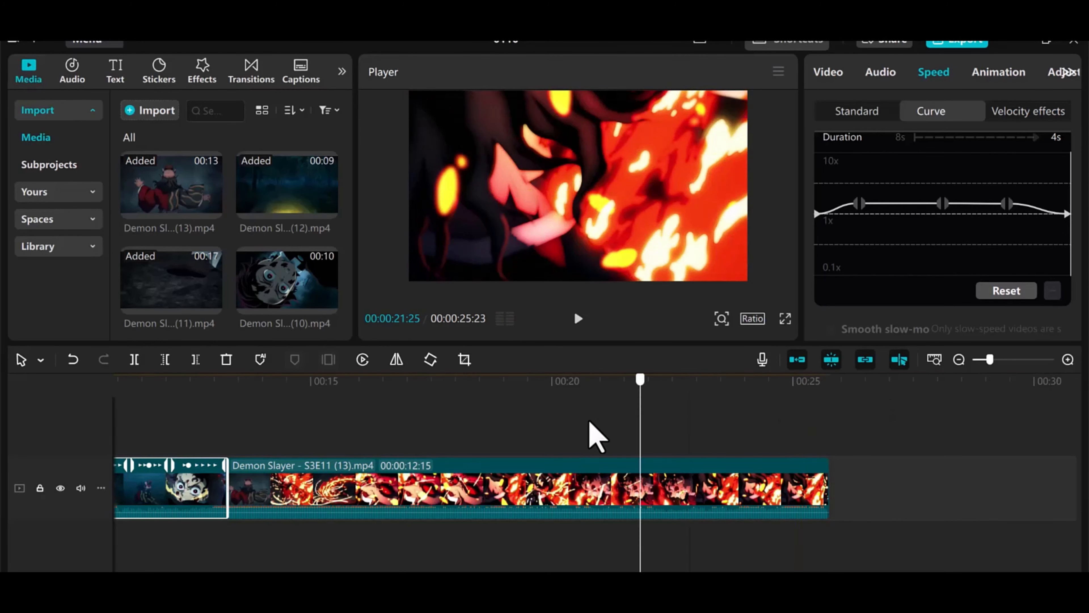
Apply the Flash out speed curve to the S3E11 (13) clip and play it back
click(389, 489)
scroll(908, 241, up, 1)
click(1047, 249)
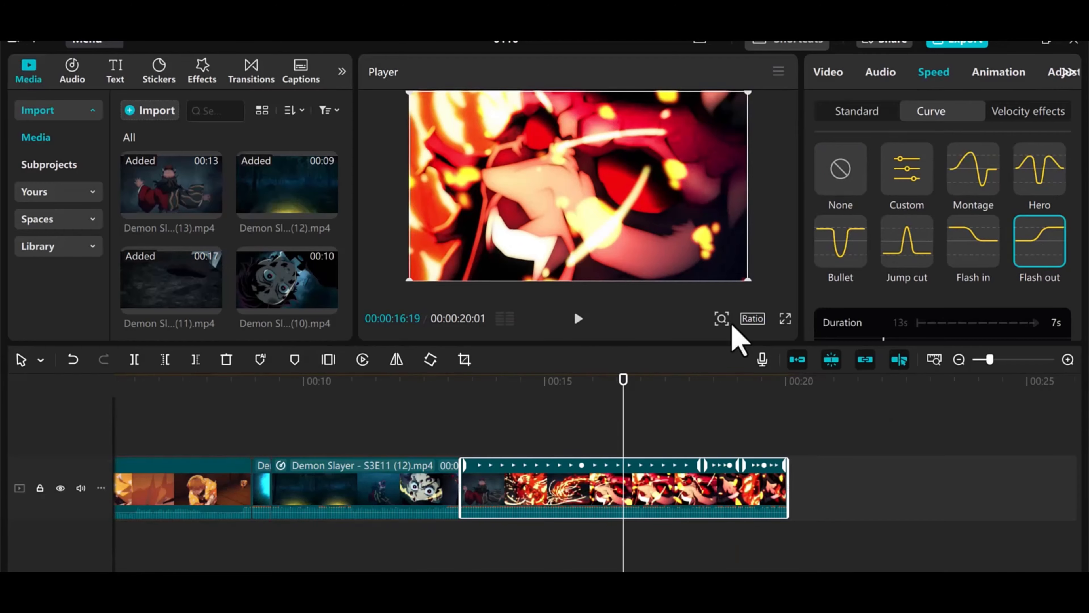
click(462, 401)
key(space)
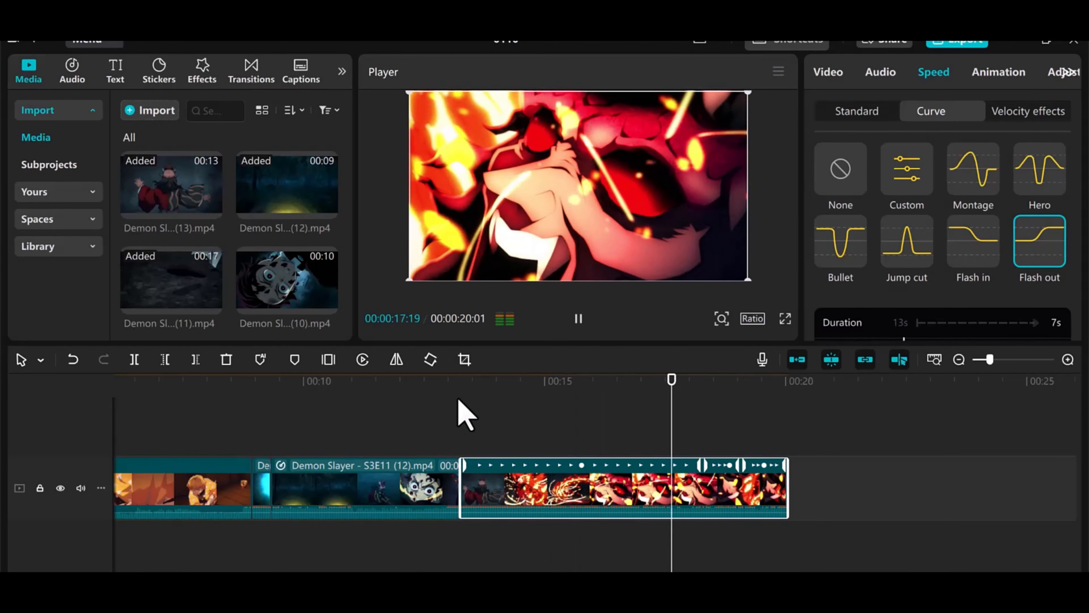
drag(787, 424, 1, 335)
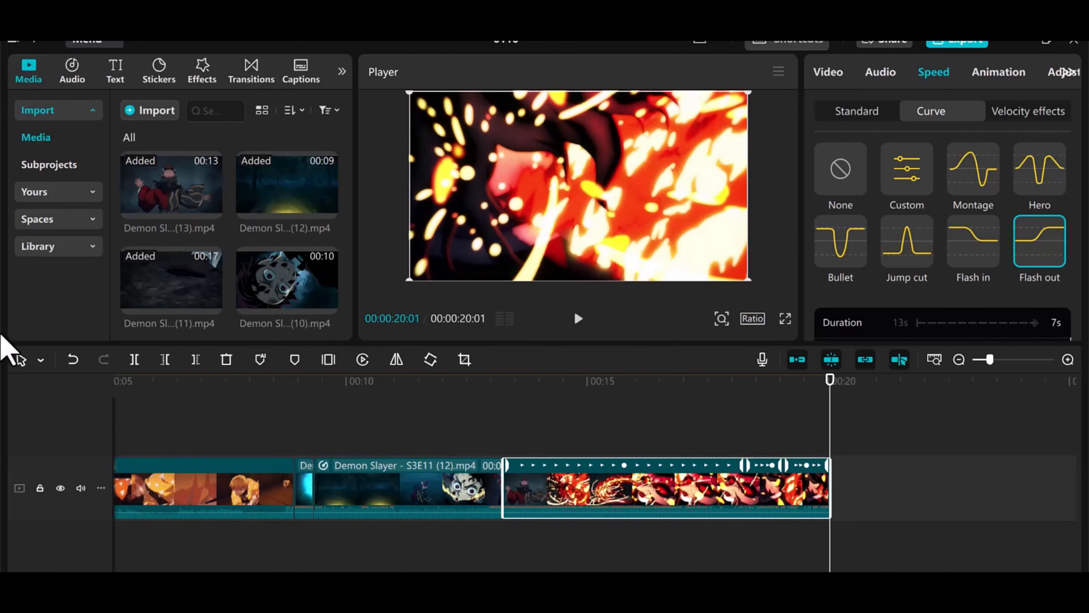
Lower the audio of the two opening clips, muting the first, and set the S3E11 (11) clip's volume to about -8.3 dB
drag(831, 379, 78, 395)
click(186, 507)
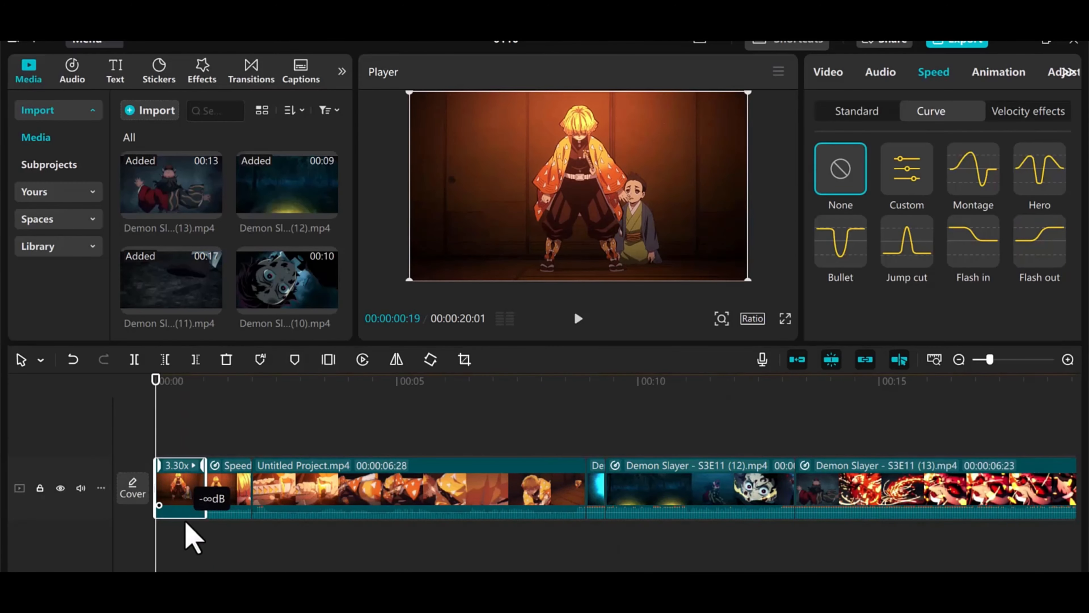
click(220, 504)
click(595, 513)
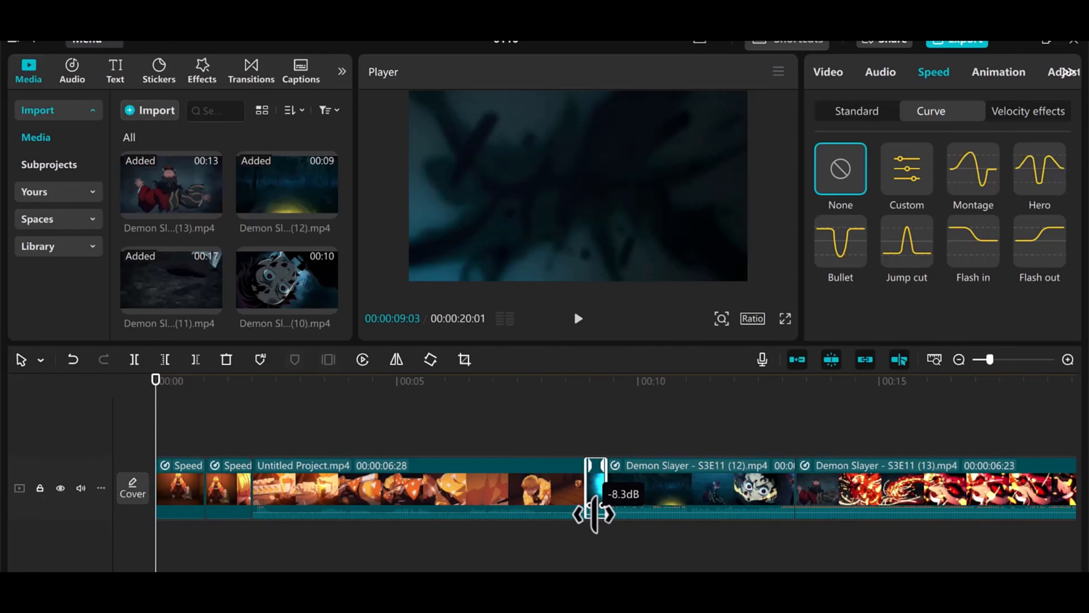
Adjust the volume of the S3E11 (12) clip and lower the S3E11 (13) clip's volume to about -8.3 dB
click(649, 513)
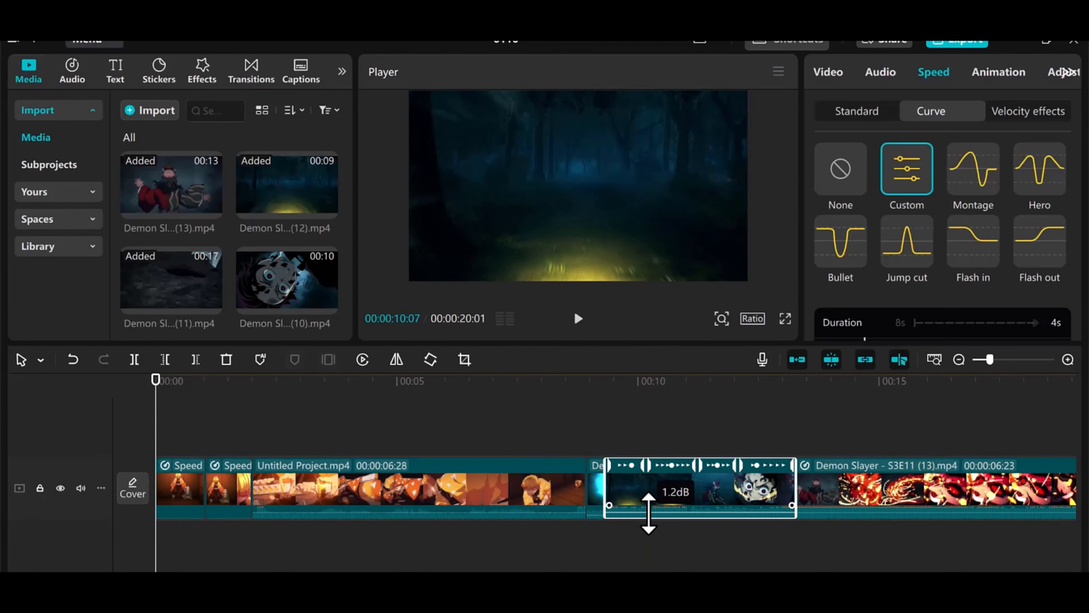
scroll(887, 530, right, 5)
click(793, 513)
drag(794, 514, 794, 517)
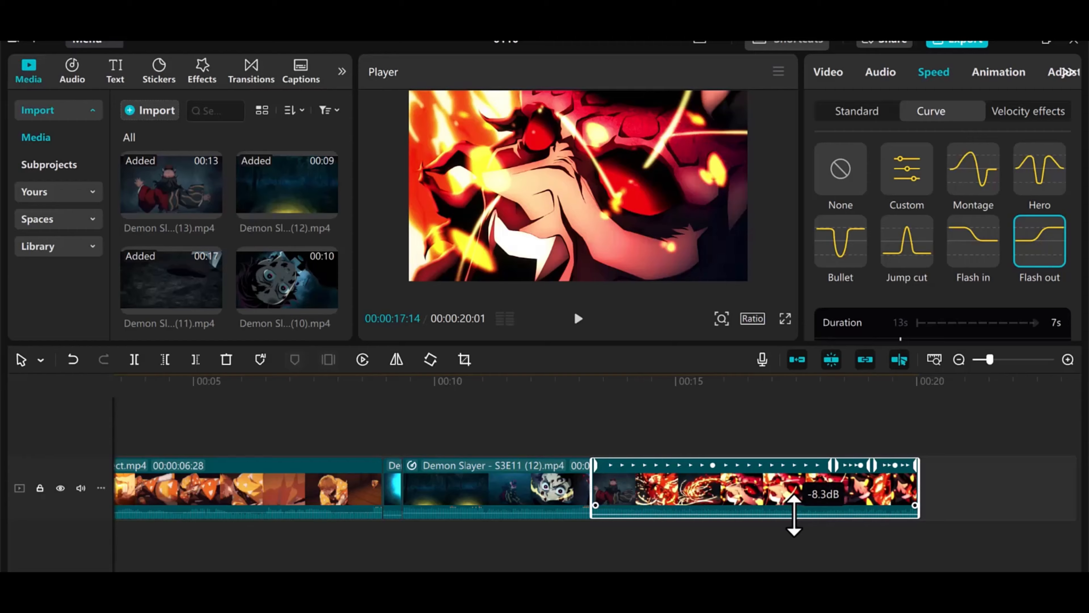
Play back the sequence from the start to check the clip speeds and audio levels
click(558, 430)
scroll(180, 426, left, 5)
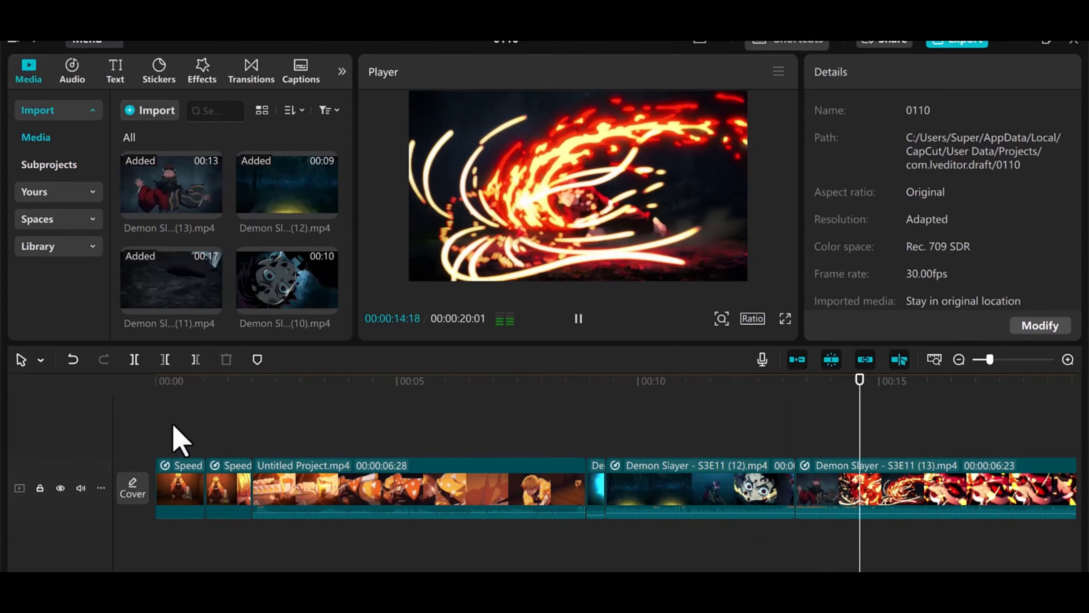
drag(829, 411, 1, 316)
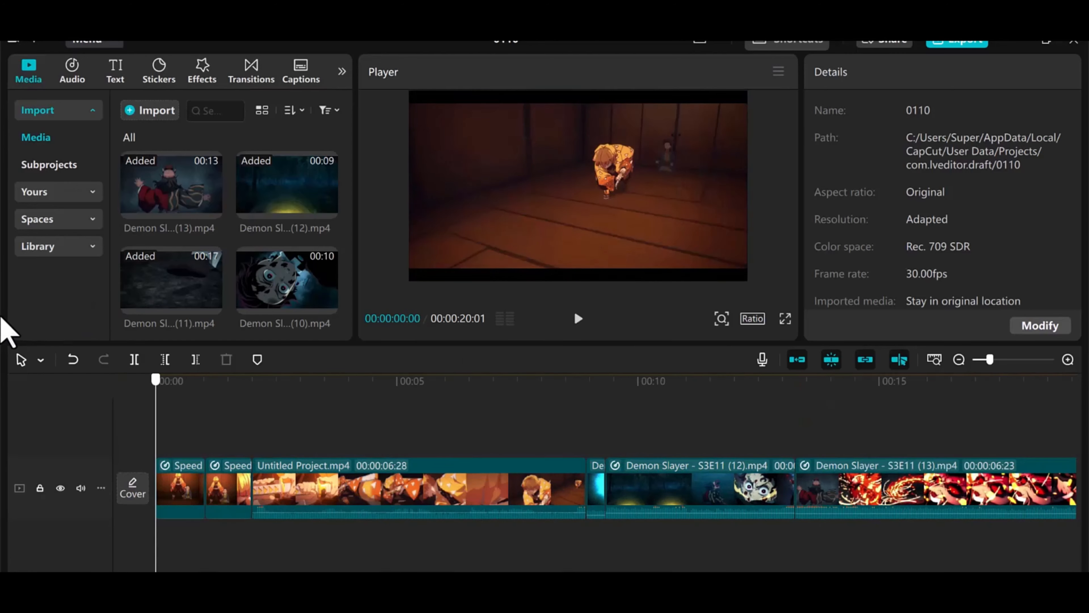
key(space)
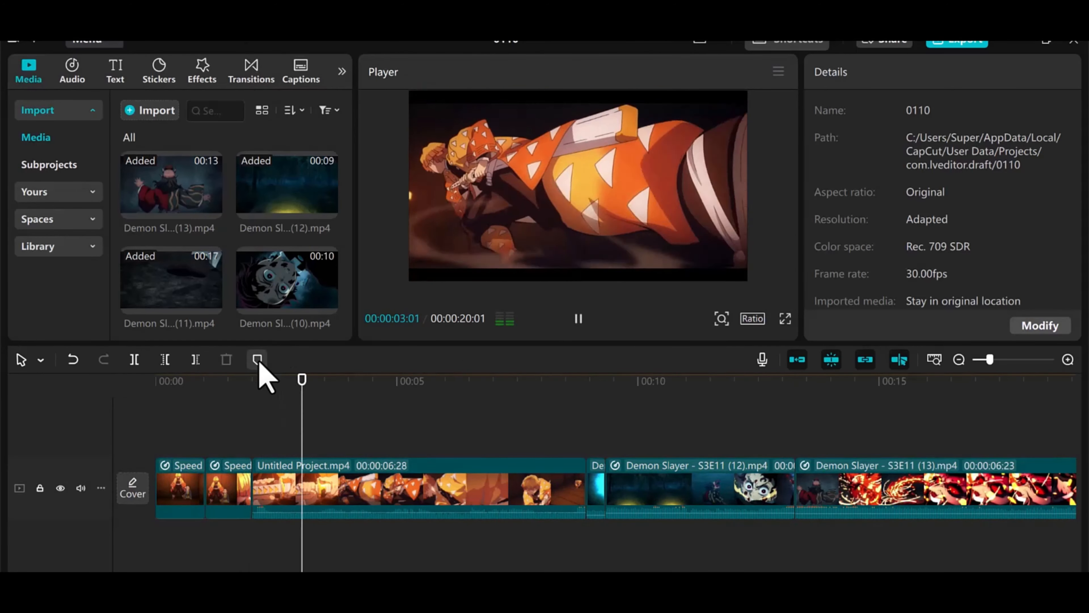
drag(336, 435, 183, 428)
drag(566, 380, 157, 444)
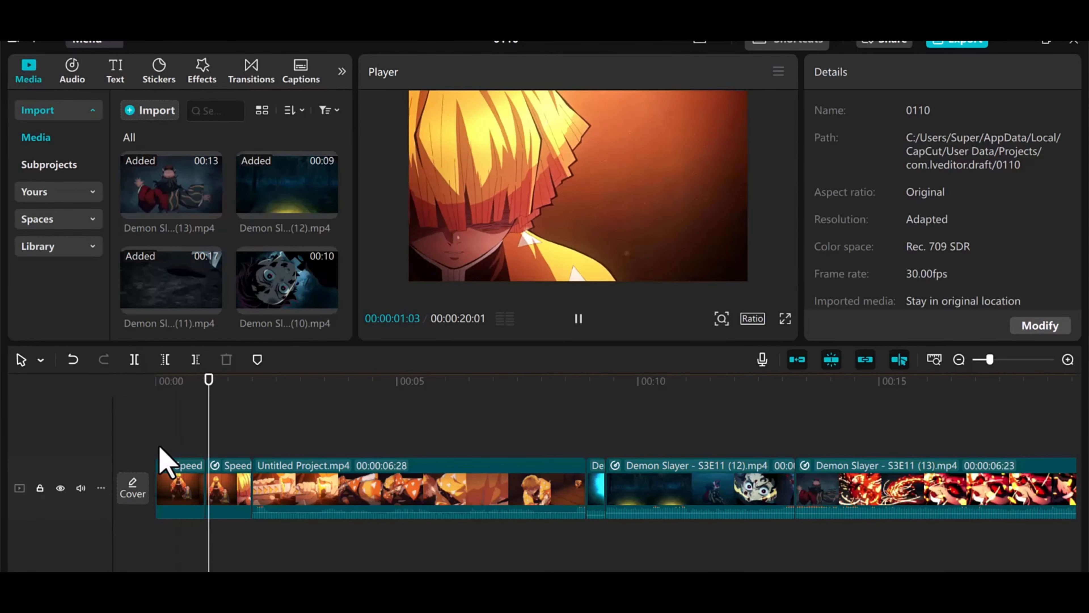
Add a Black Fade transition between the two parts of the split first clip and play it back
key(space)
click(240, 66)
drag(238, 297, 190, 489)
drag(228, 379, 177, 406)
key(space)
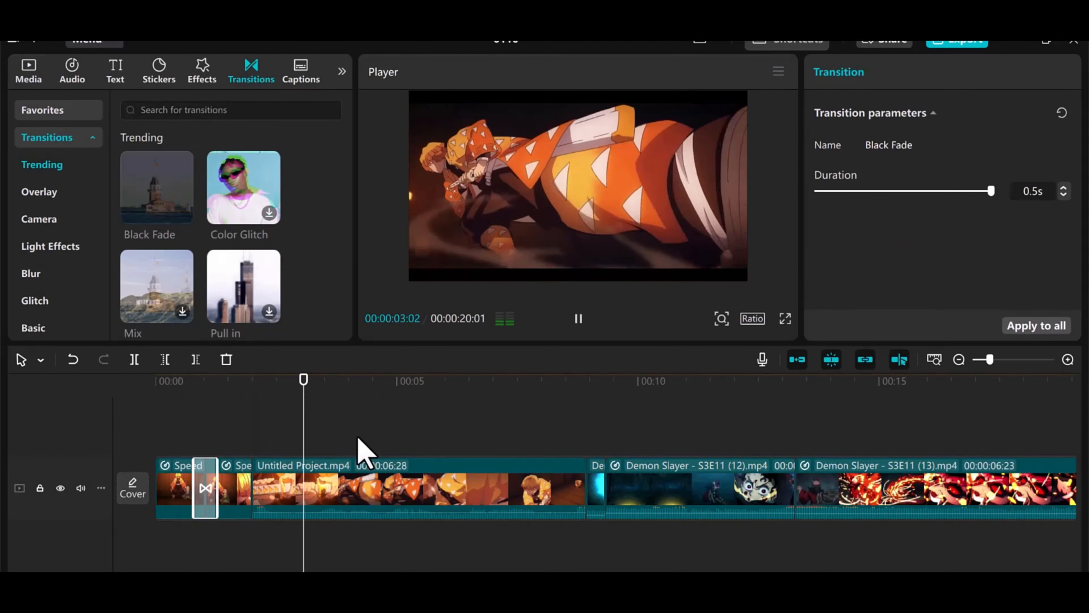
Add a Color Glitch transition between the second clip part and Untitled Project.mp4
click(357, 436)
drag(461, 381, 231, 440)
drag(243, 188, 253, 487)
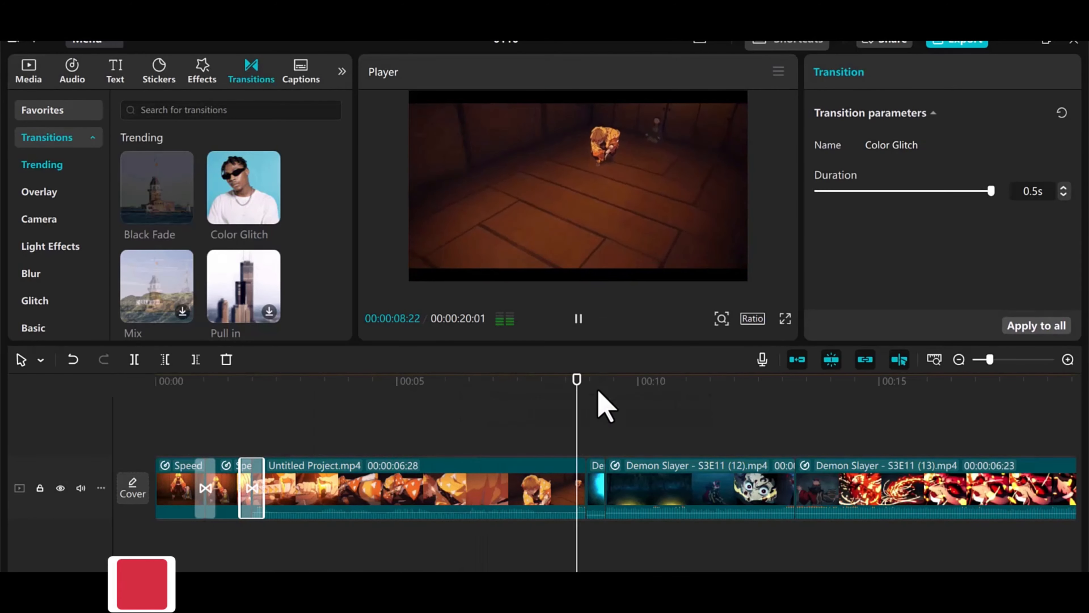
Add a Black Fade transition between the S3E11 (11) and S3E11 (12) clips and play back the result
drag(649, 386, 596, 437)
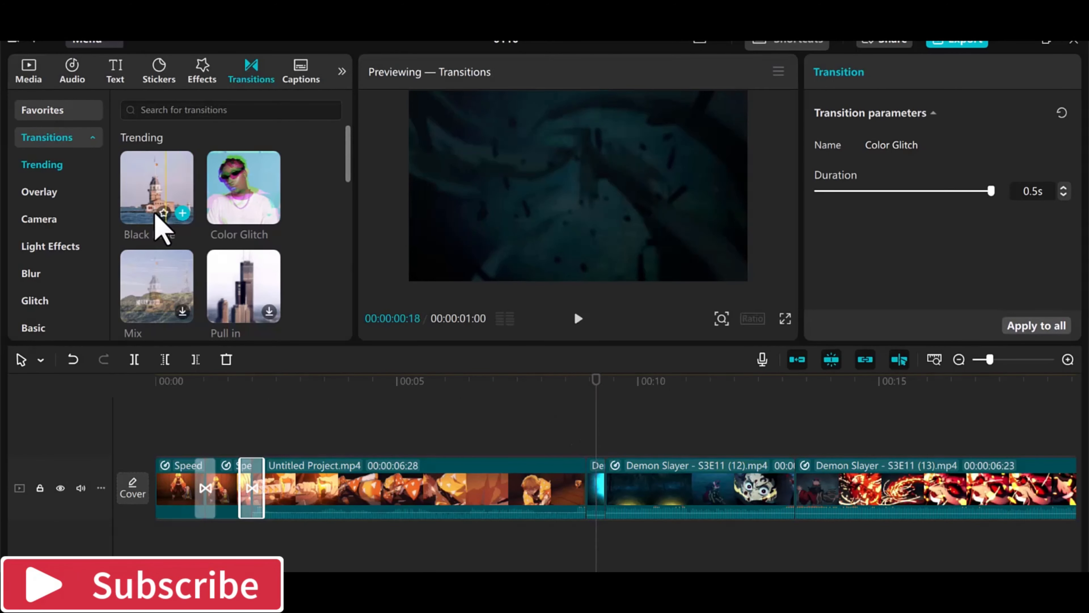
drag(165, 214, 605, 487)
key(ctrl+z)
key(space)
drag(966, 400, 156, 386)
Generate automatic captions for the sequence with English as the spoken language
click(301, 71)
click(310, 325)
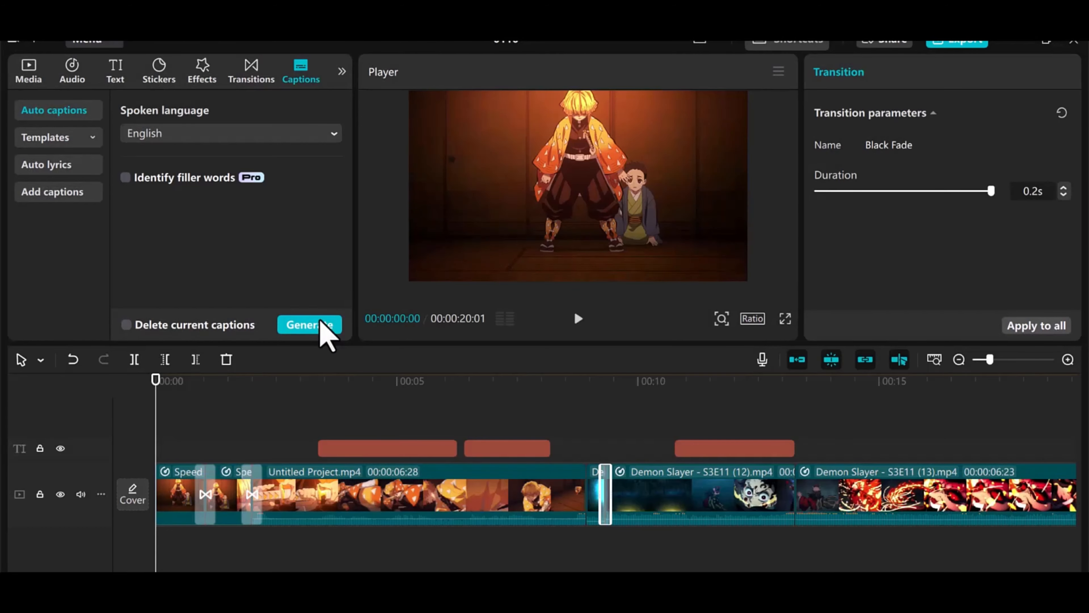
Play back the generated captions and delete the "hahaha" caption
key(space)
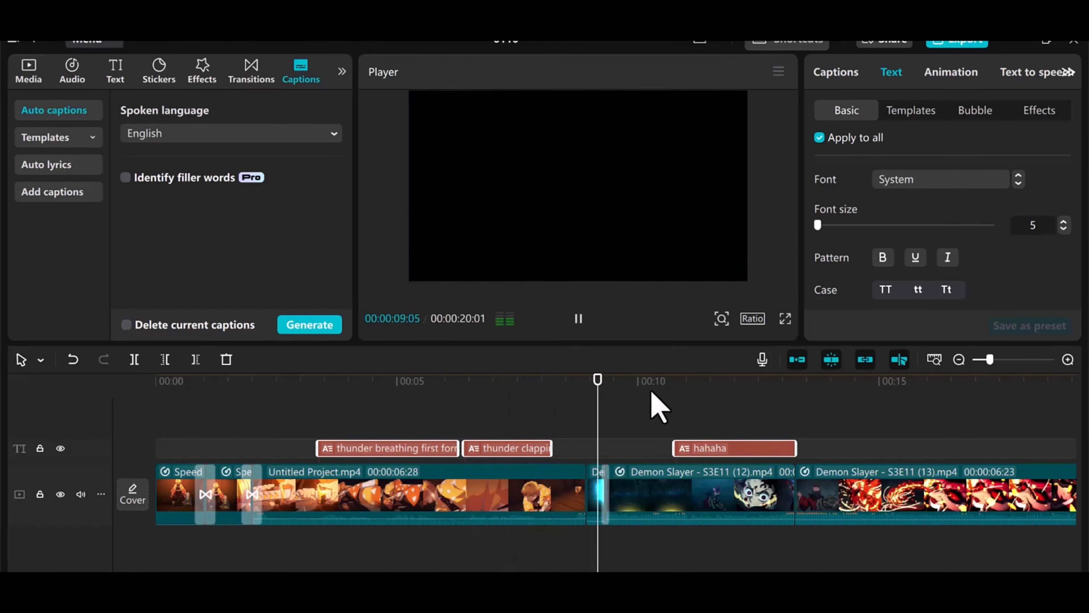
drag(898, 423, 648, 423)
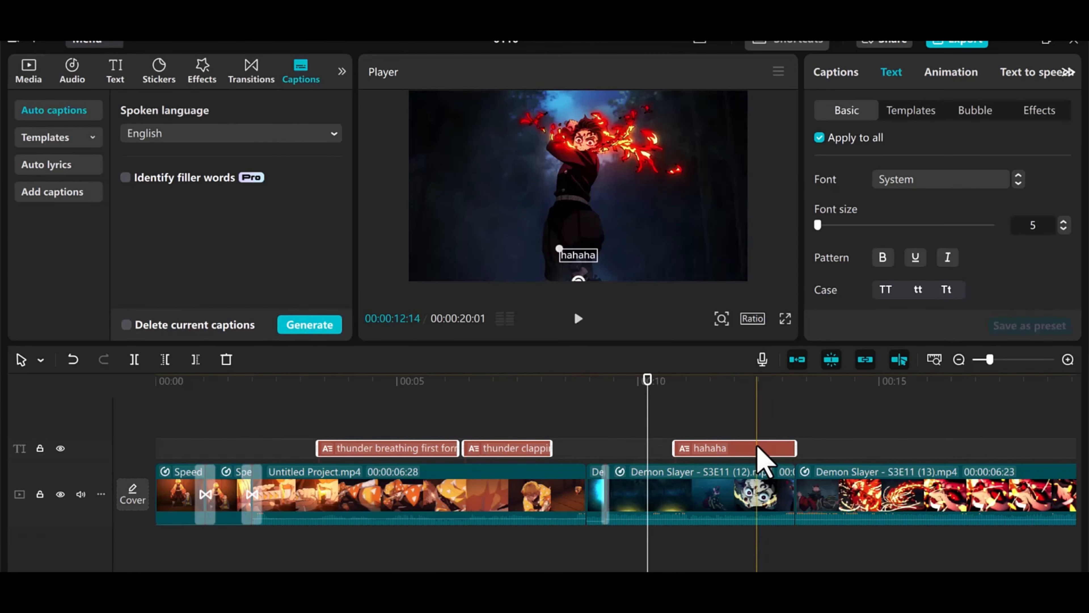
key(Delete)
Apply the bold white "THE" text template without a background box to both remaining thunder captions
click(311, 445)
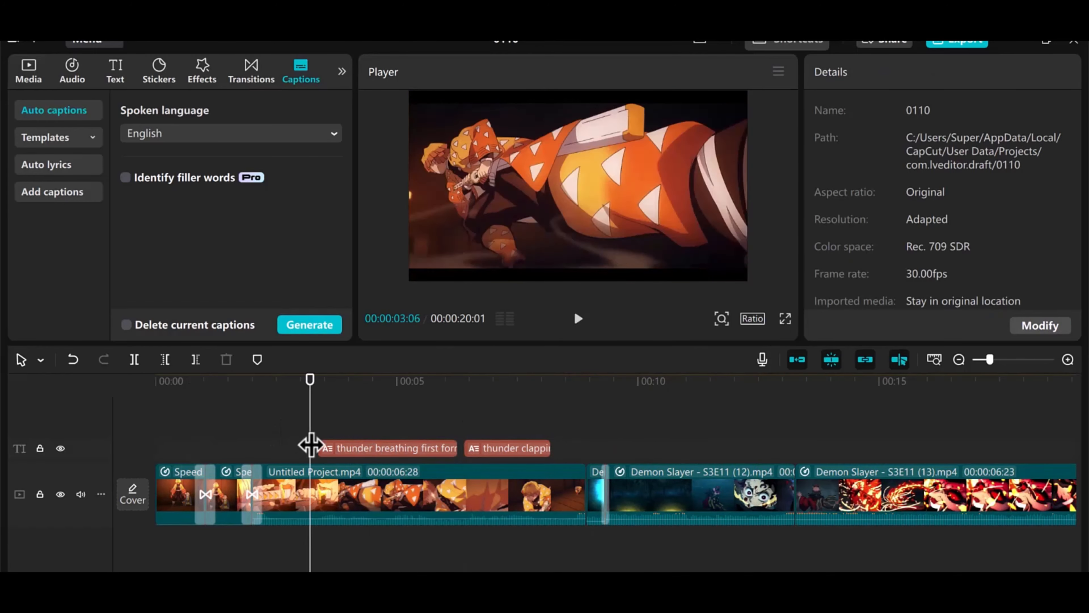
click(388, 448)
click(910, 110)
click(972, 222)
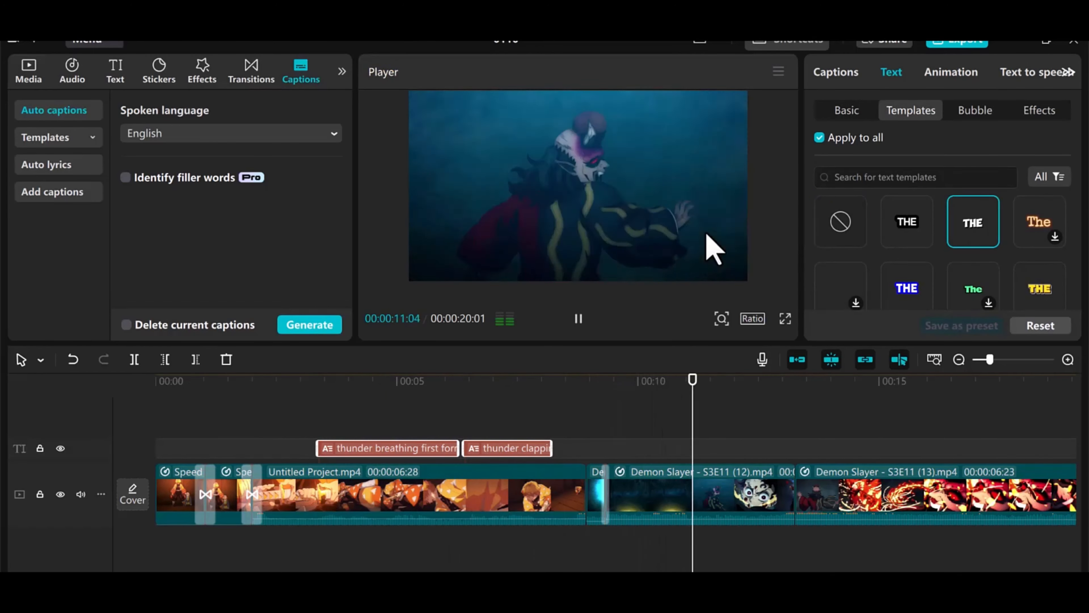
Apply the golden outlined "ART" text effect to all captions and play the sequence from the start
click(1039, 110)
drag(1001, 381, 309, 452)
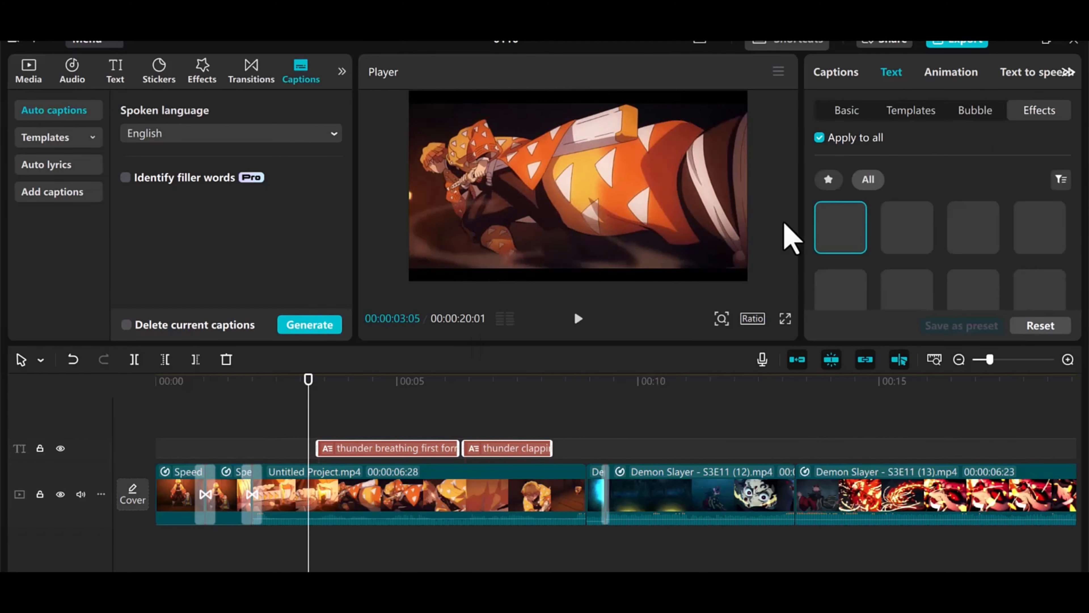
scroll(886, 226, down, 1)
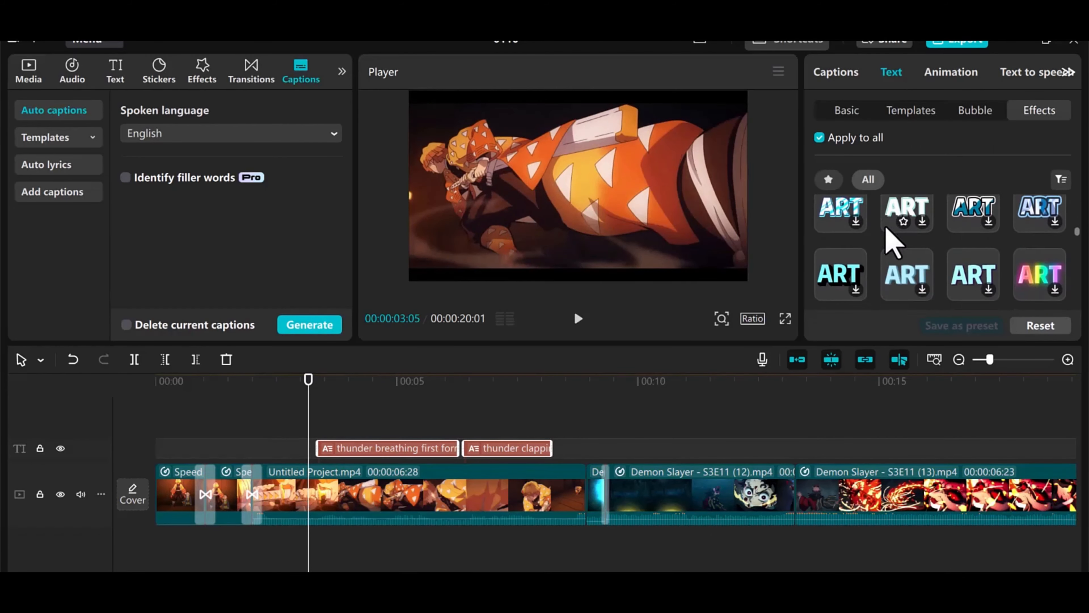
scroll(886, 227, down, 4)
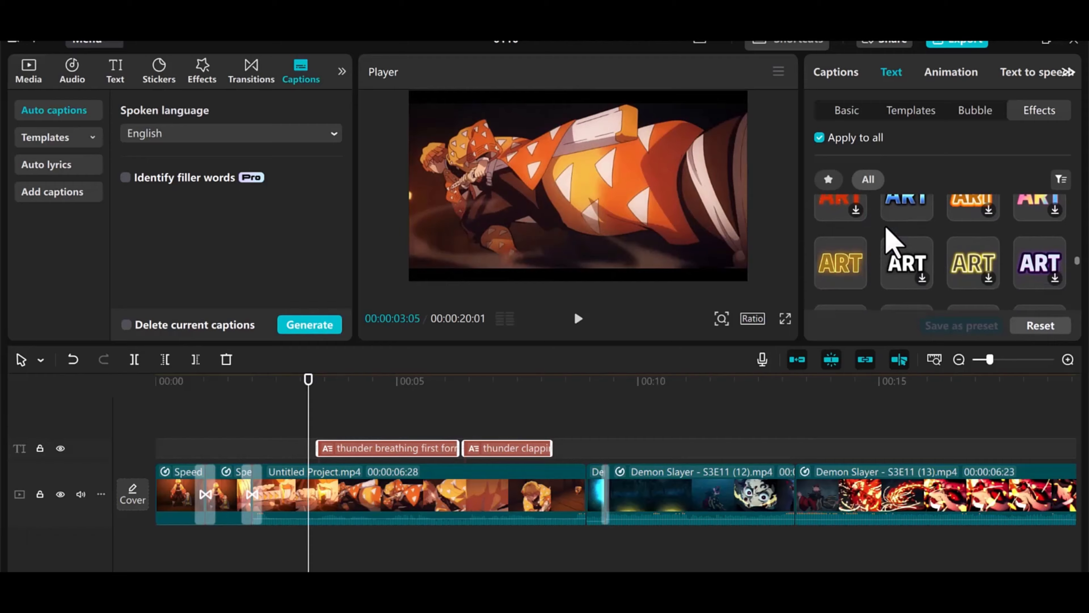
scroll(885, 228, down, 1)
click(842, 251)
drag(308, 404, 56, 401)
key(space)
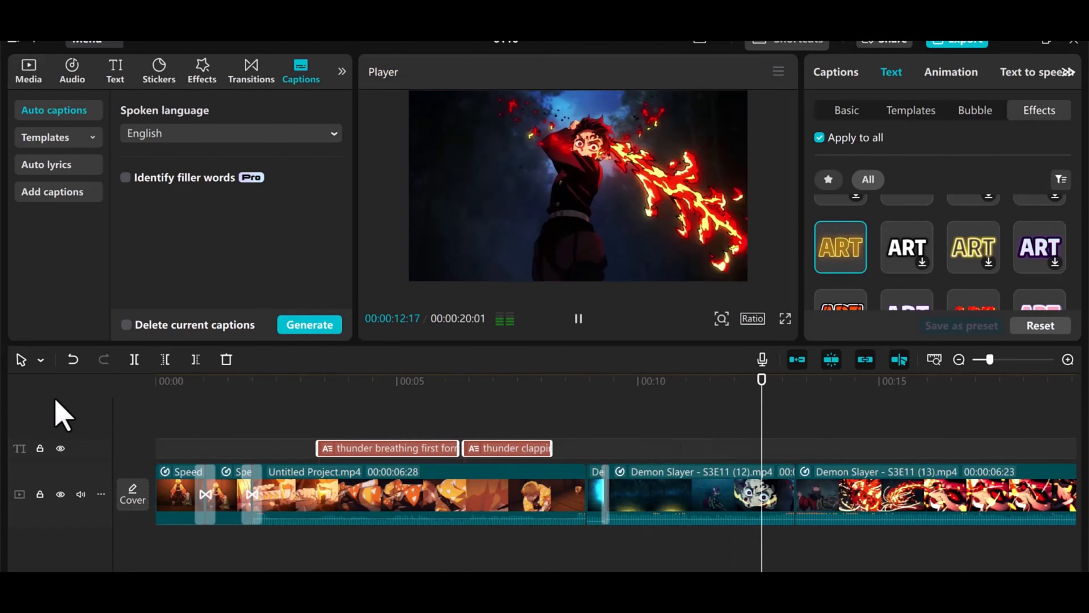
click(663, 384)
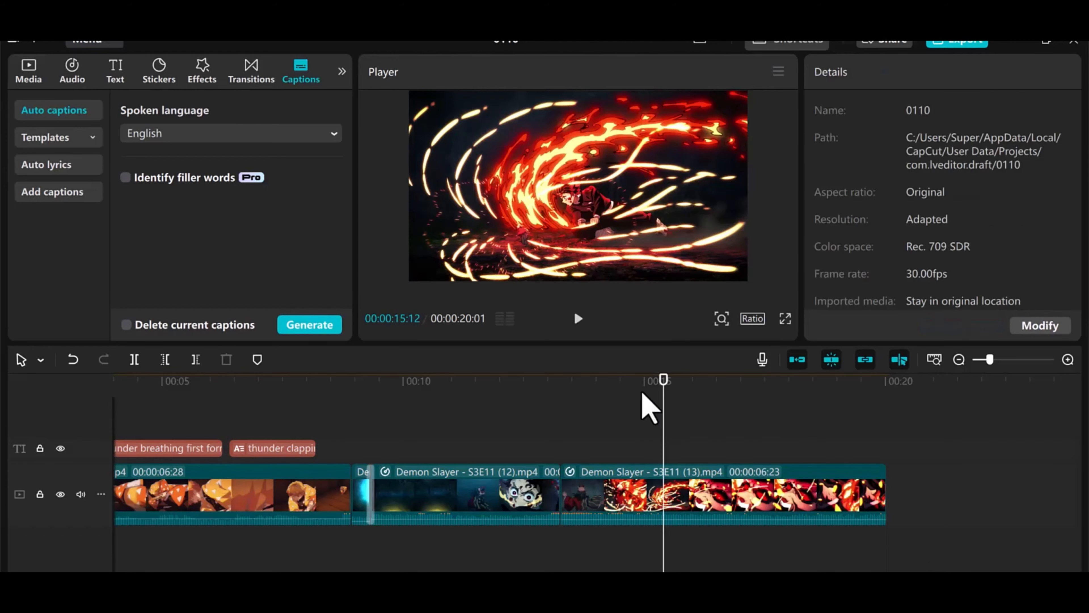
drag(664, 364, 6, 528)
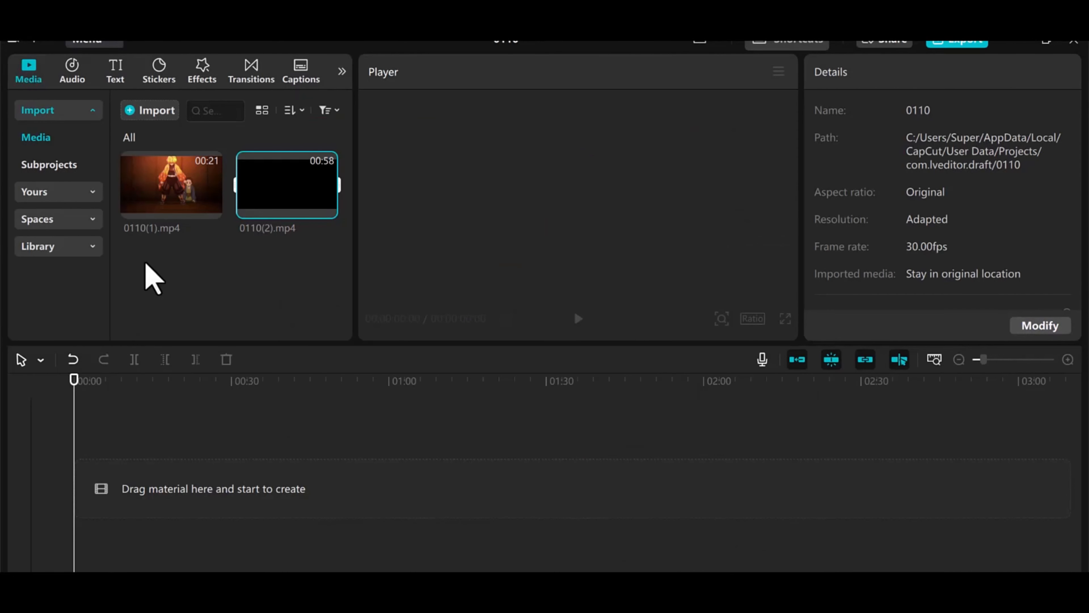
Place 0110(1).mp4 in the empty timeline, play it through and split it at 00:00:08:27
drag(171, 184, 214, 482)
click(223, 433)
key(space)
drag(253, 426, 101, 439)
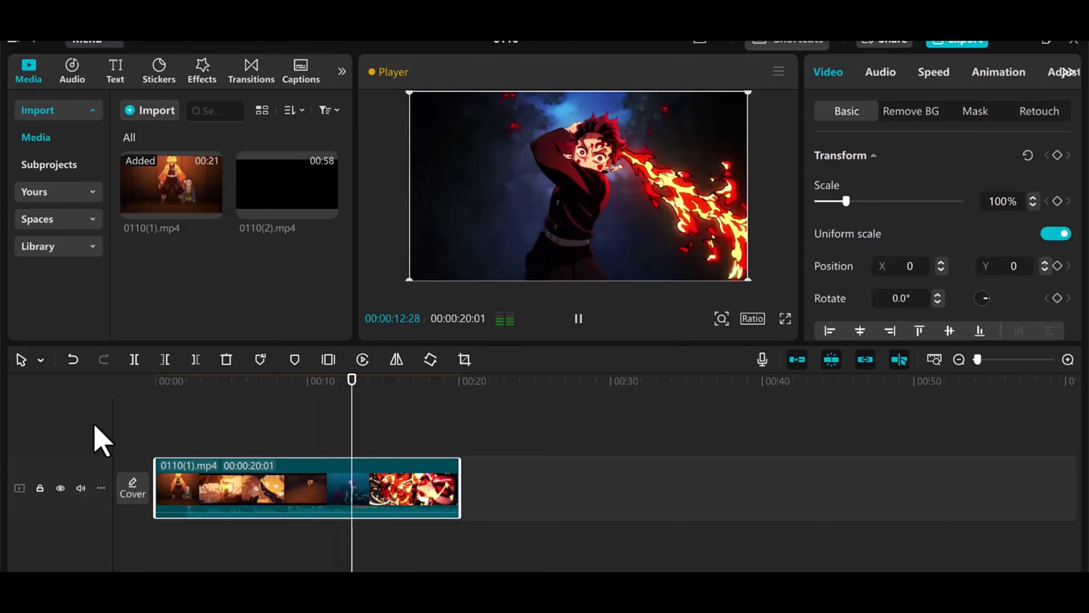
drag(204, 445, 306, 467)
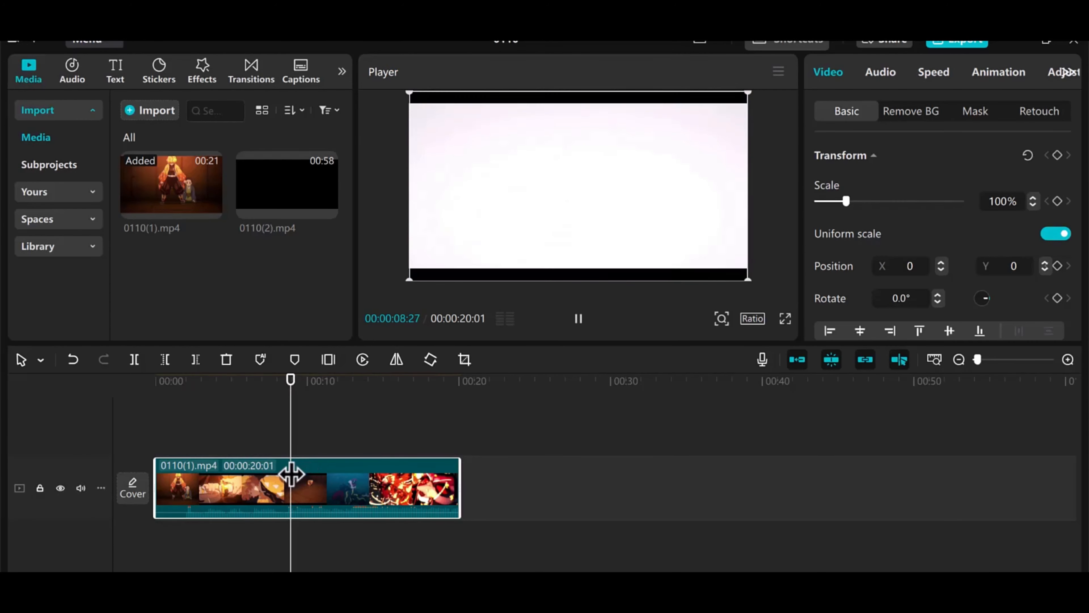
key(ctrl+b)
Add 0110(2).mp4 to the main track and line up both 0110(1).mp4 parts end to end on the track above
drag(286, 189, 164, 431)
drag(211, 528, 212, 386)
drag(277, 538, 343, 532)
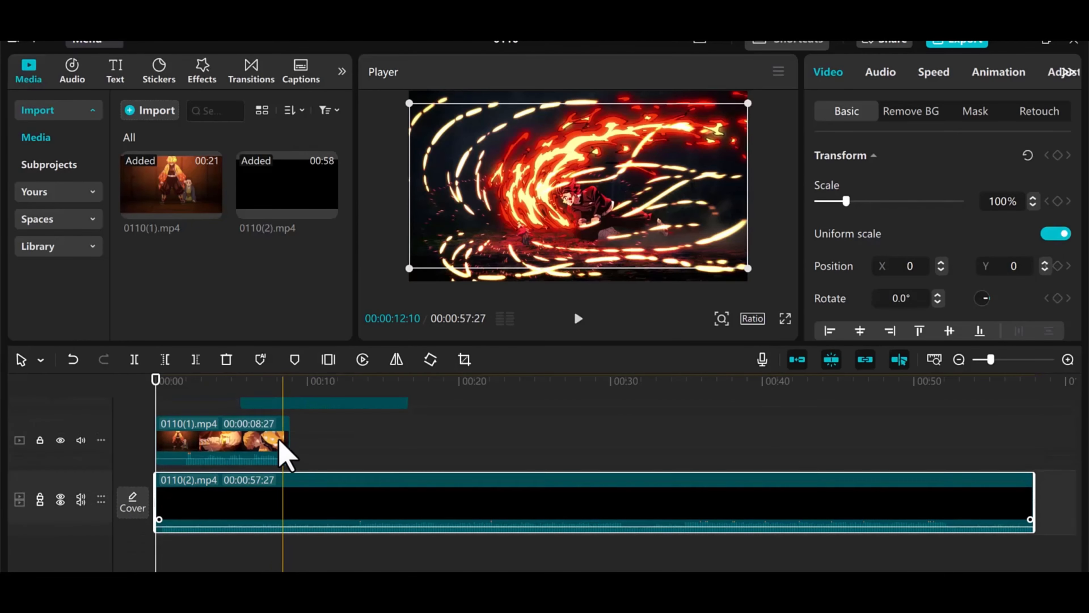
drag(360, 404, 407, 477)
drag(264, 402, 258, 455)
Play the combined tracks and trim the start of 0110(2).mp4 so its duration is 00:00:57:14
click(267, 429)
key(space)
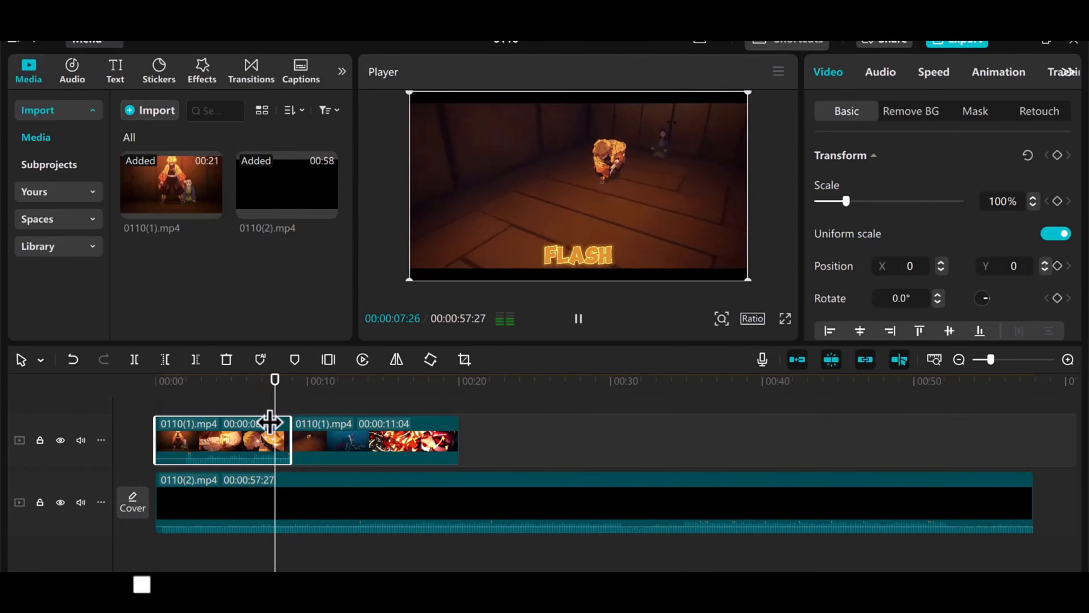
drag(302, 414, 53, 465)
click(153, 467)
click(158, 483)
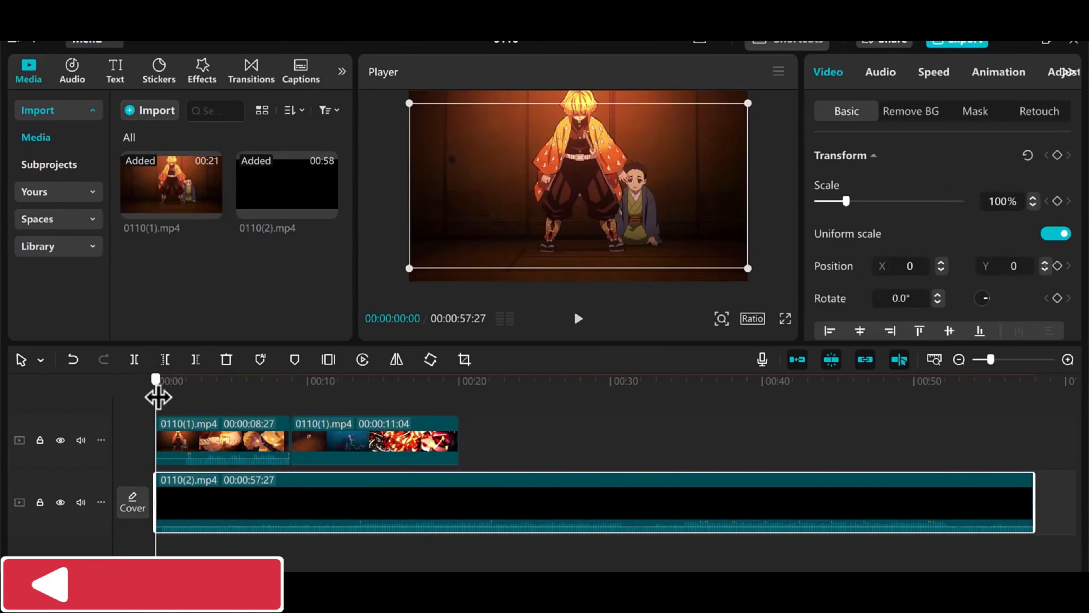
key(space)
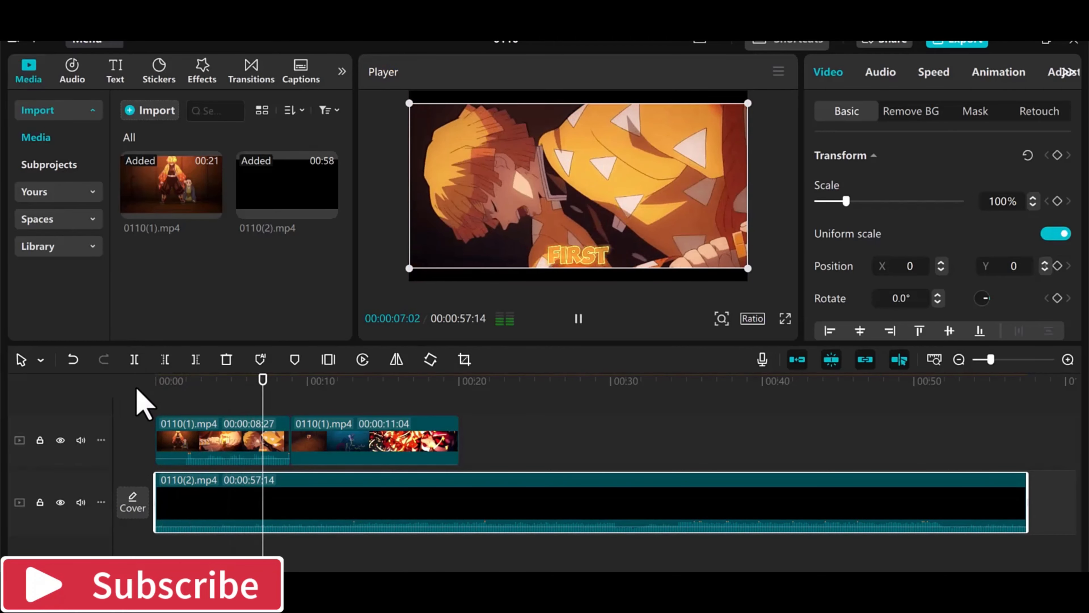
Trim the end of 0110(2).mp4 at 00:00:20:01 to match the clips above and replay from the start
drag(471, 386, 459, 388)
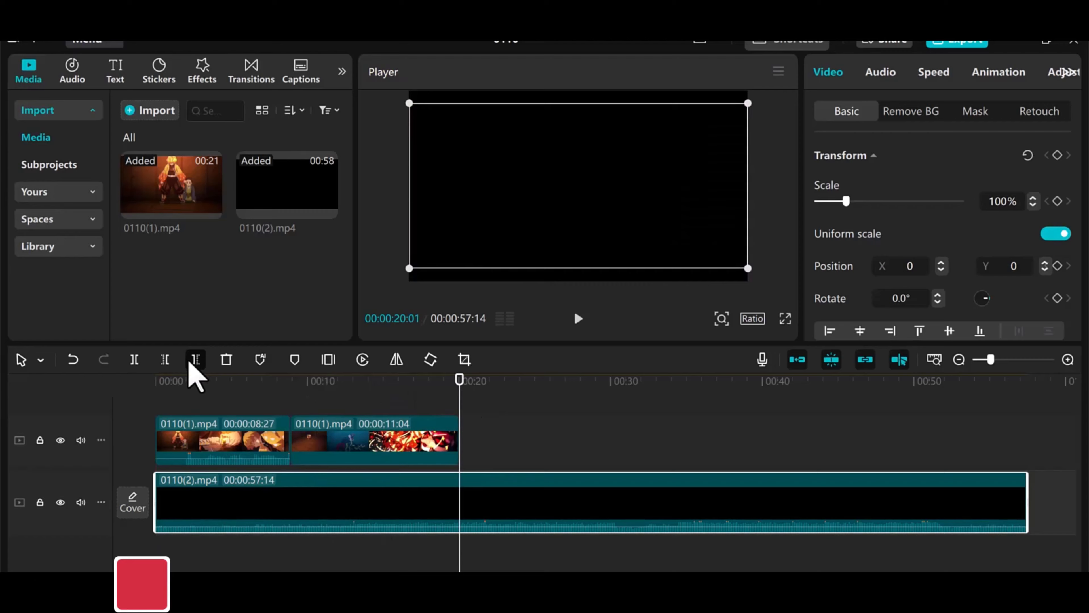
click(195, 359)
key(space)
click(136, 389)
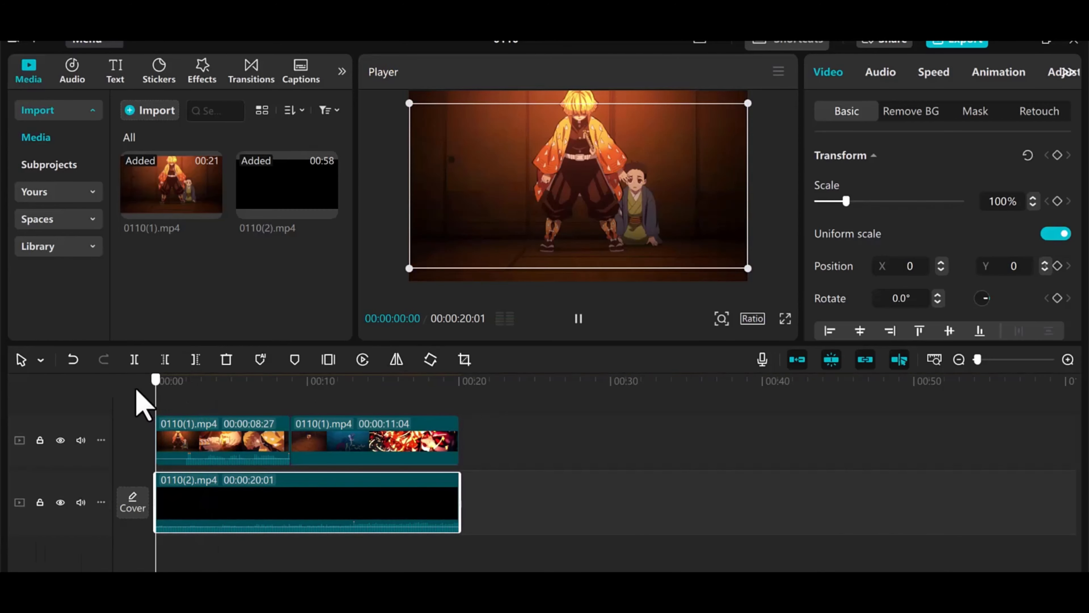
Raise the volume of the second 0110(1).mp4 part and play the sequence again
click(191, 425)
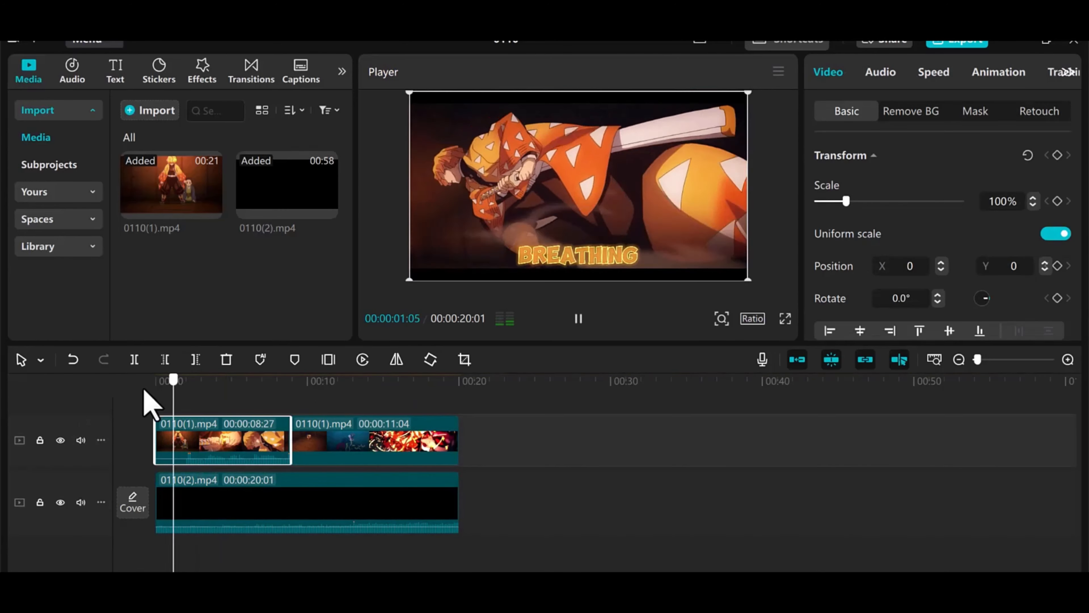
click(577, 318)
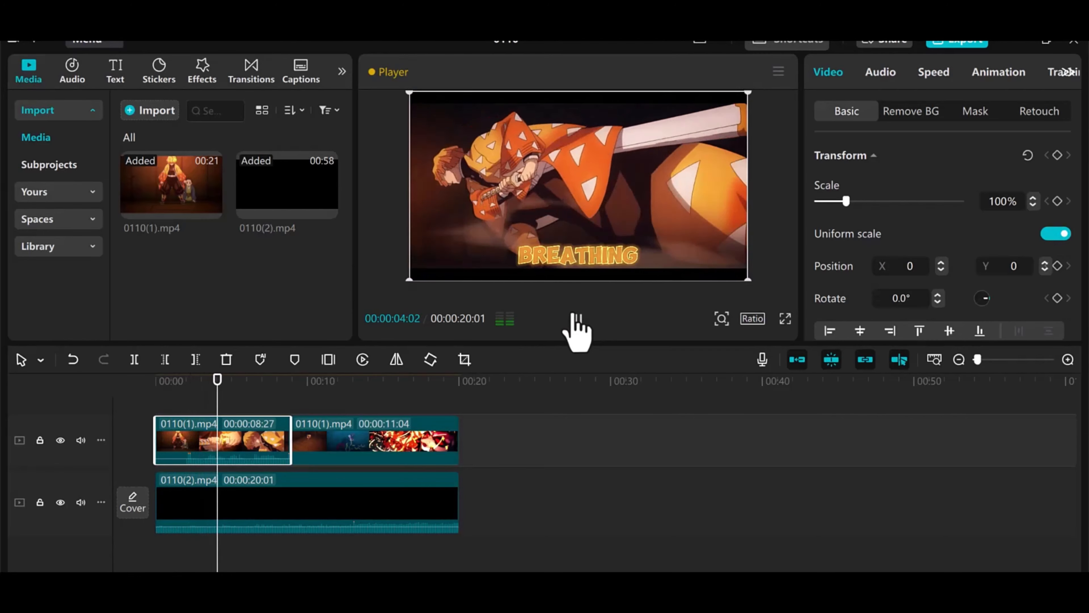
click(368, 450)
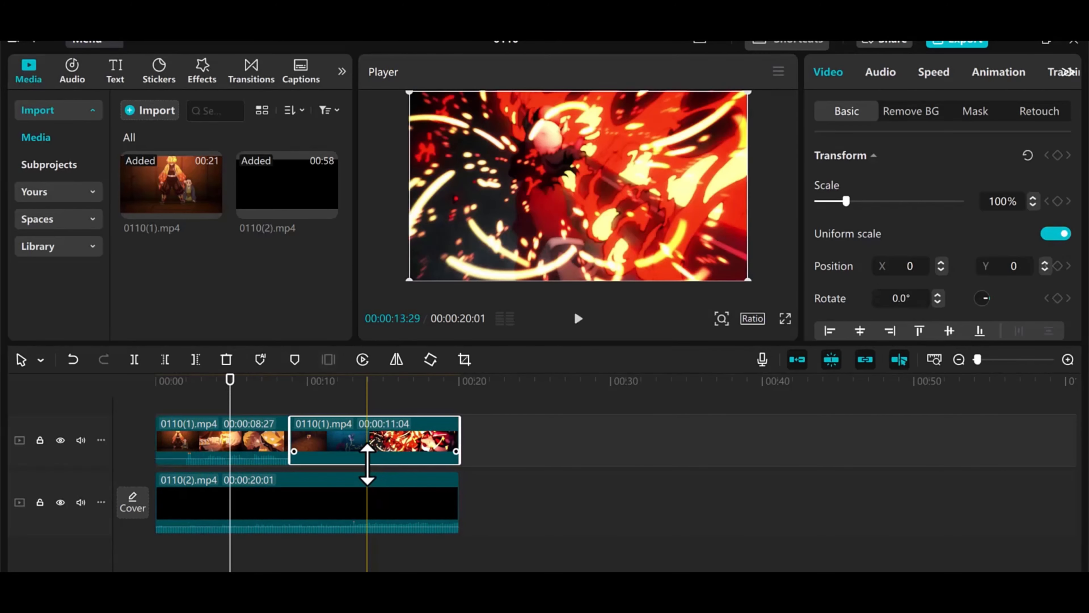
drag(368, 465, 365, 459)
drag(230, 381, 91, 415)
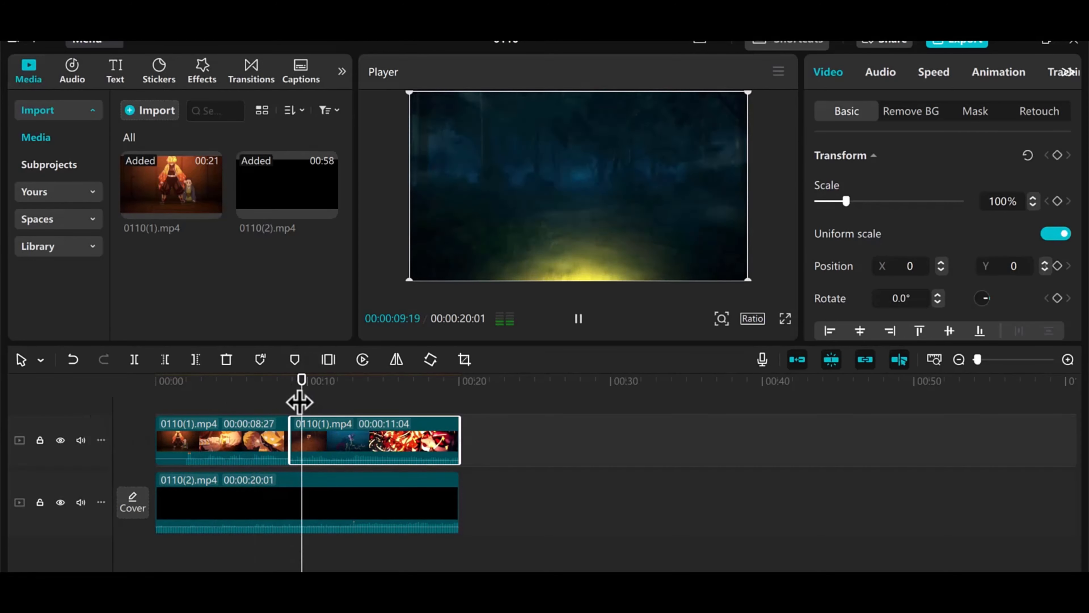
Split 0110(2).mp4 at about 2 seconds and at 00:00:08:27
key(space)
drag(303, 528, 304, 538)
drag(298, 380, 291, 424)
key(ctrl+b)
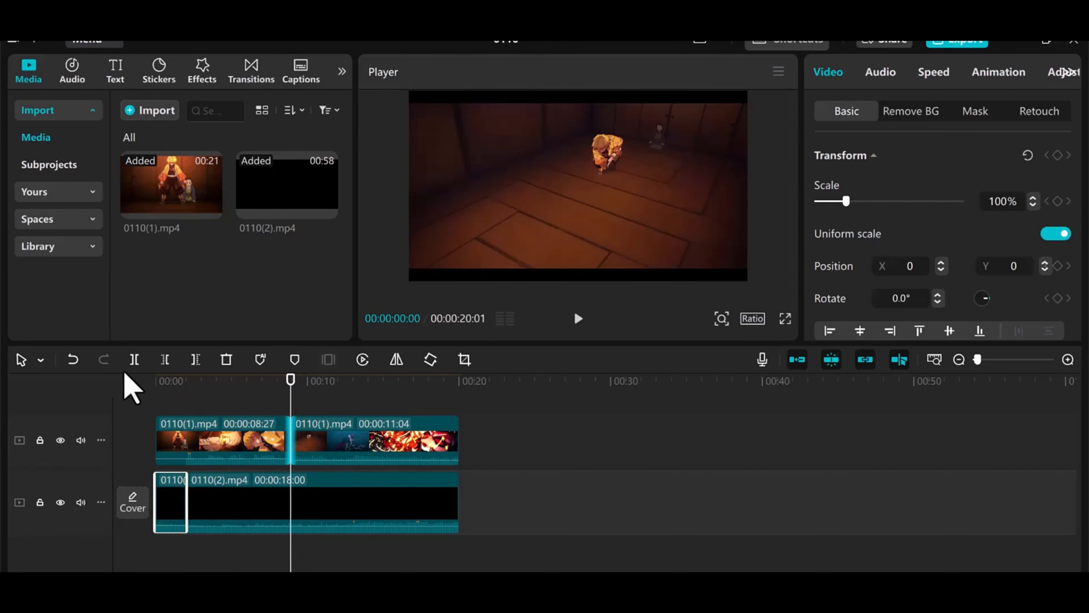
click(223, 500)
click(134, 359)
Raise the volume of the middle 0110(2).mp4 part to 14.5 dB and play the sequence through
click(262, 529)
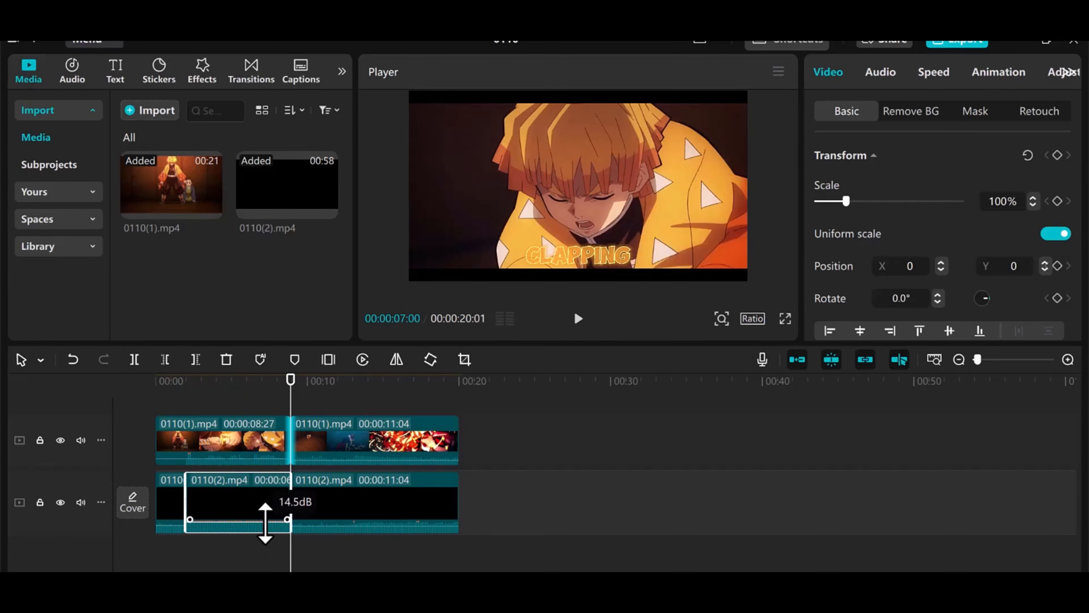
key(Home)
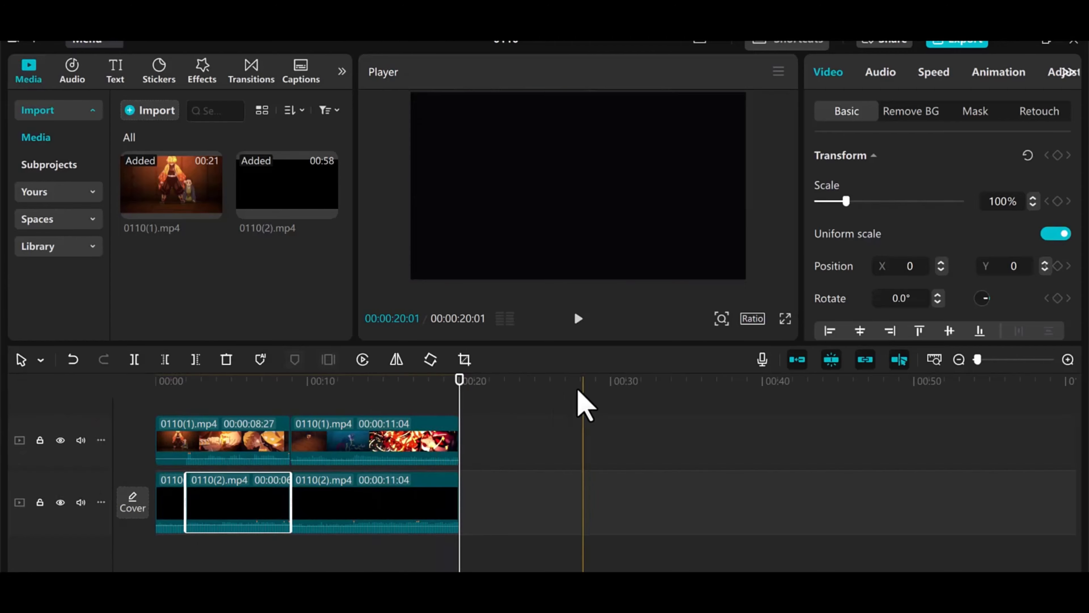
drag(579, 390, 2, 403)
Try the sequence with the middle 0110(2).mp4 part disabled, undo the disabling and replay from the start
key(v)
click(195, 388)
key(space)
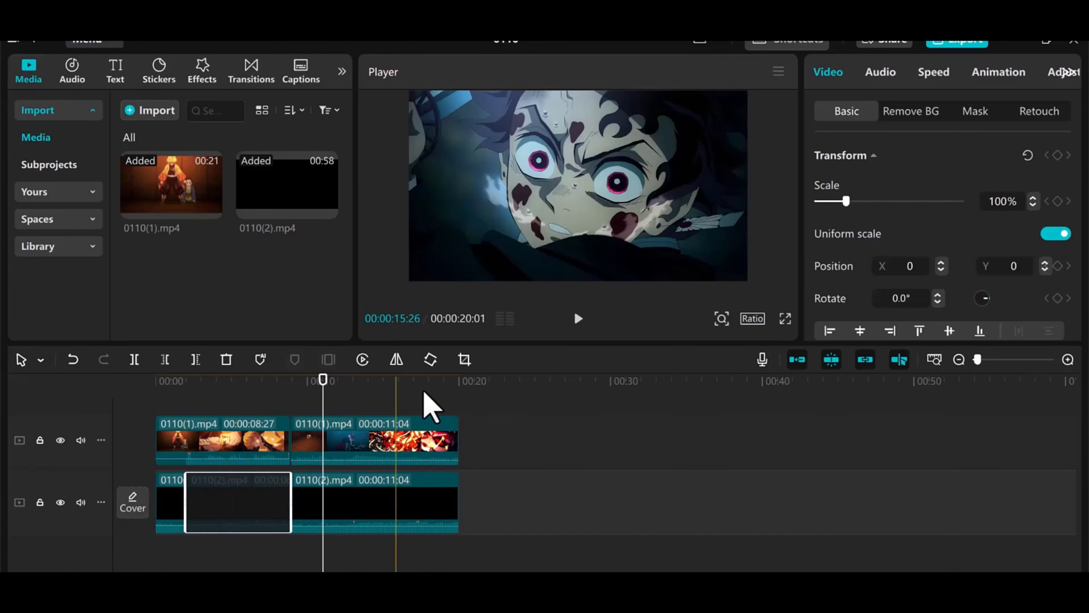
click(73, 359)
key(space)
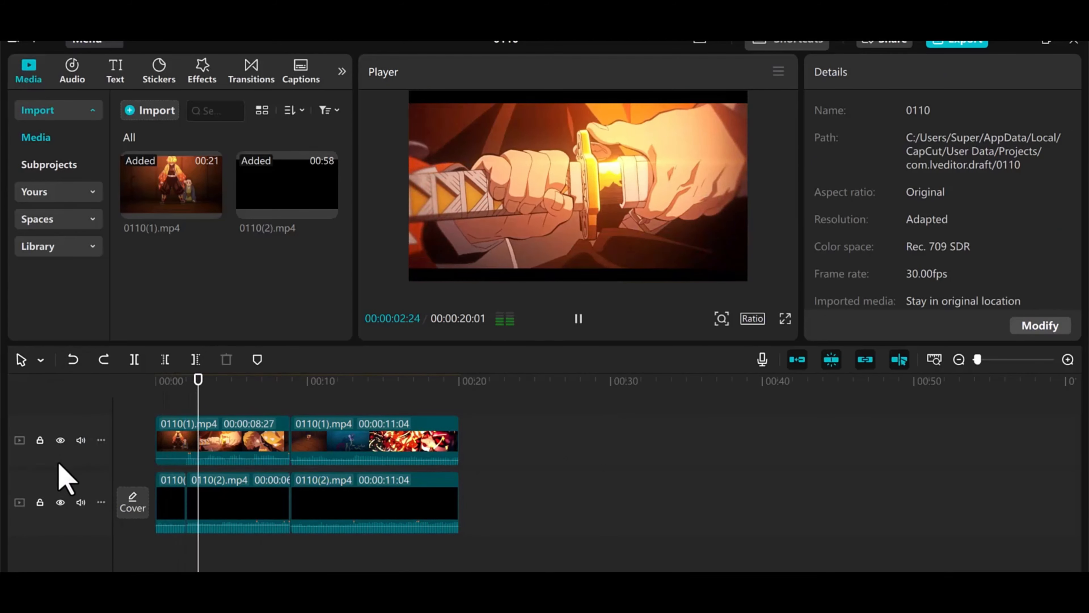
click(130, 419)
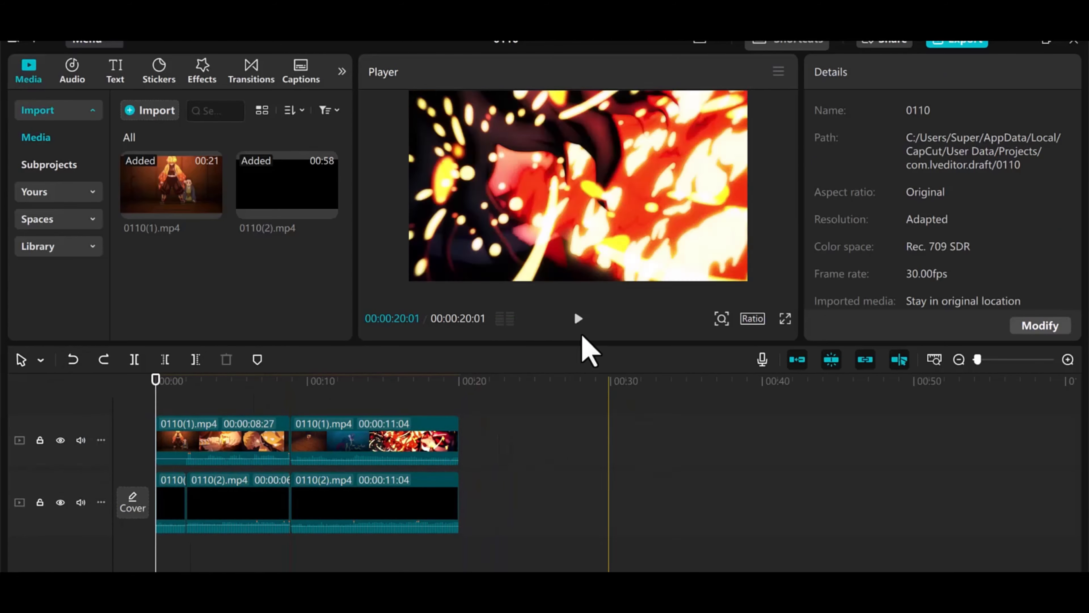
Export the video as 0110(3) in 4K resolution, mp4 format, at 30 fps
click(960, 43)
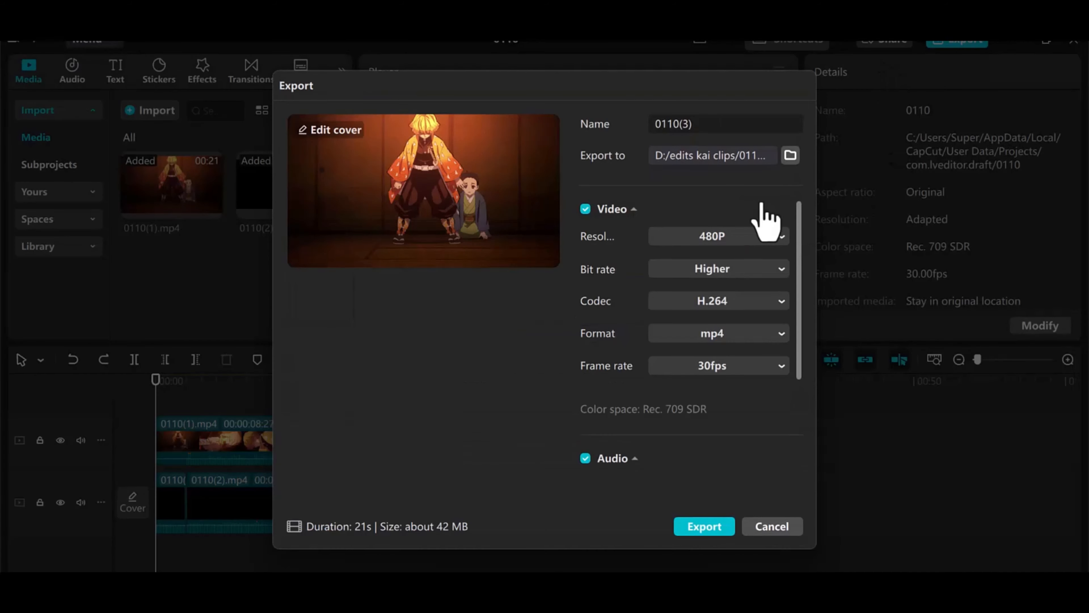
click(788, 236)
click(694, 371)
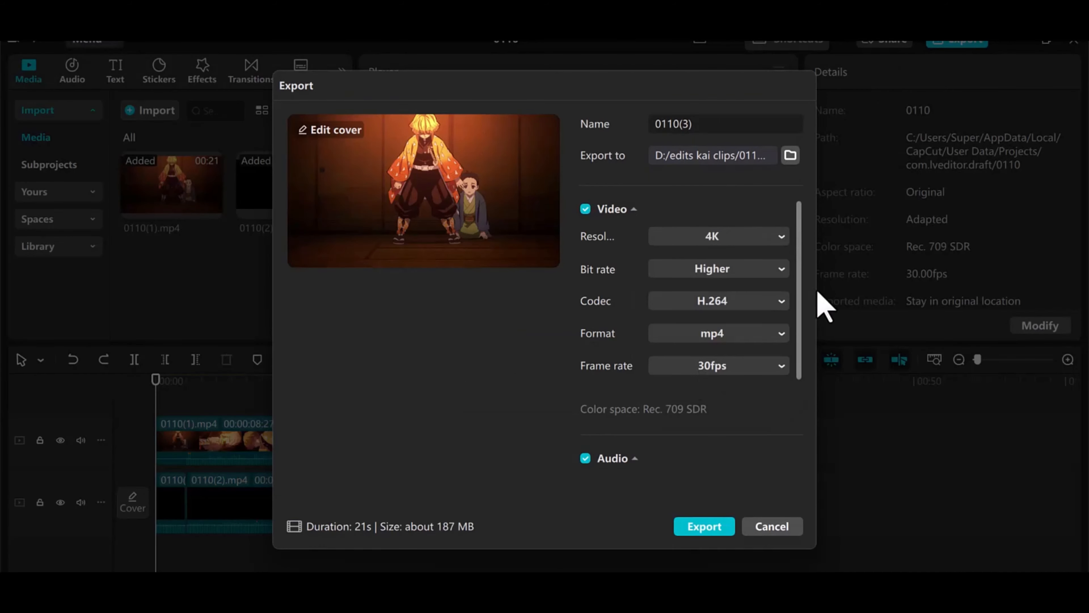
click(731, 529)
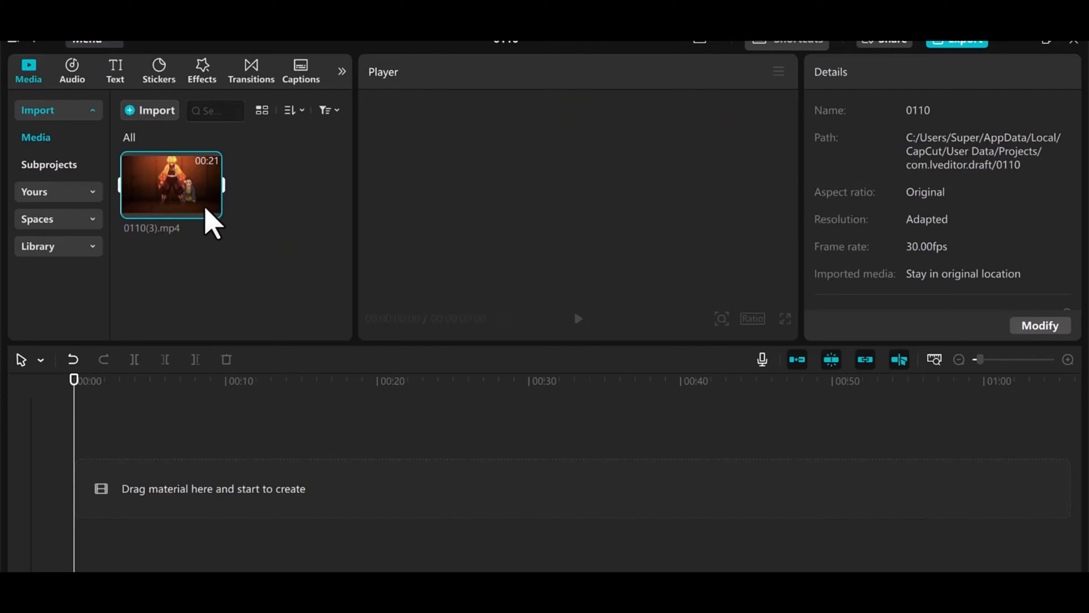
Place the exported 0110(3).mp4 in the empty timeline and play it through
drag(180, 193, 155, 487)
key(space)
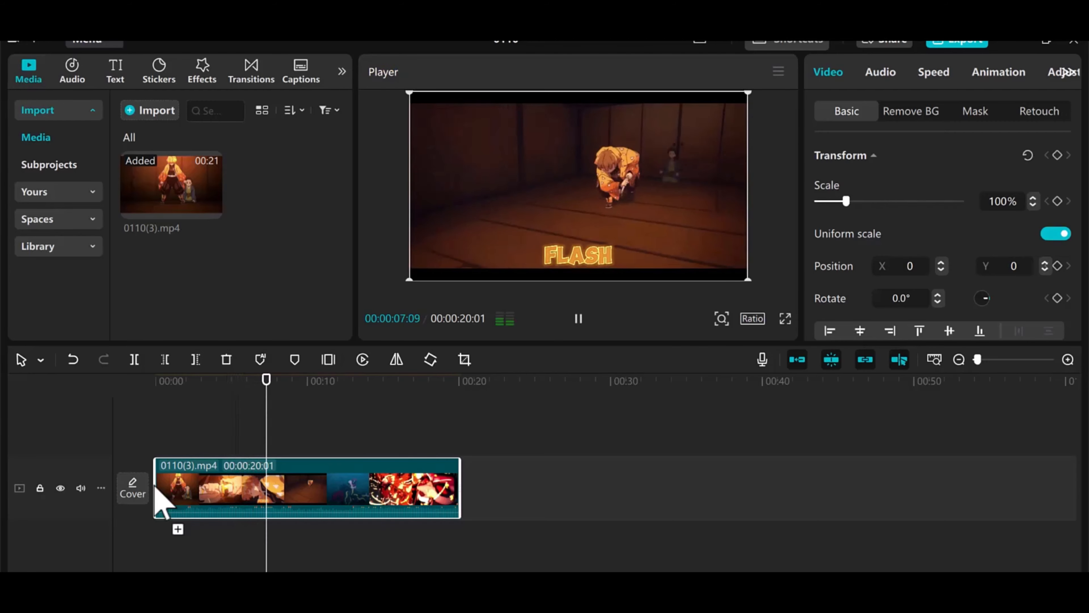
click(149, 395)
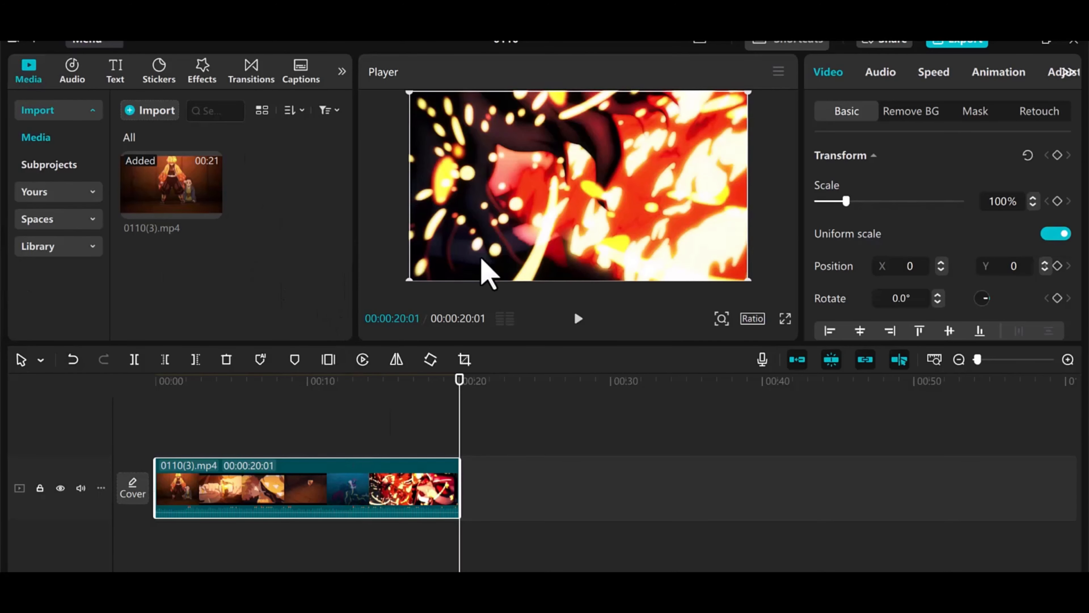
Preview the opening frames of 0110(3).mp4 and set the clip's color temperature adjustment to 15
click(1069, 71)
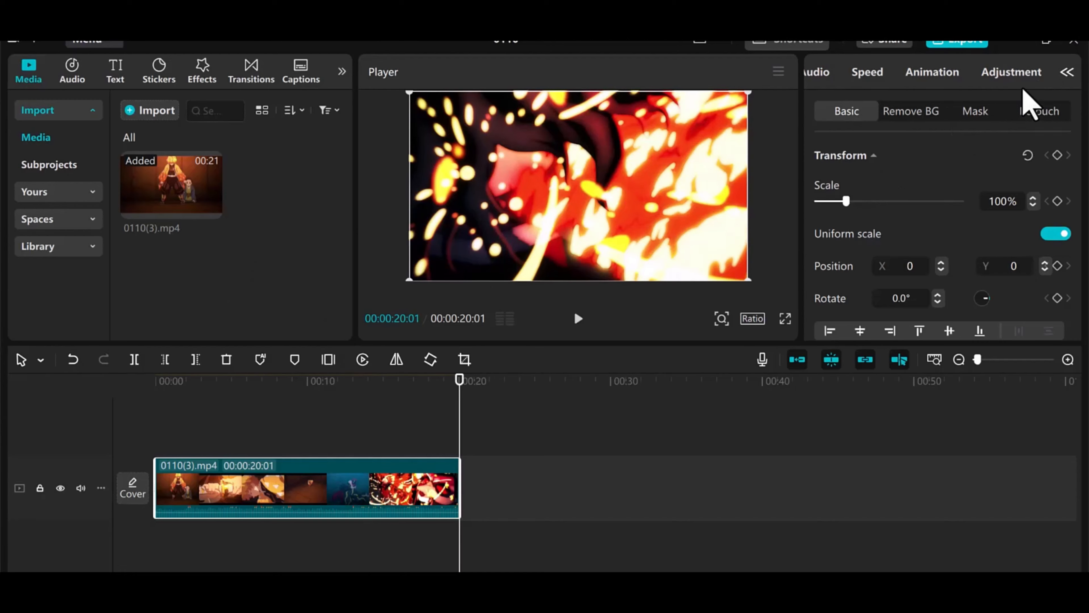
click(1019, 72)
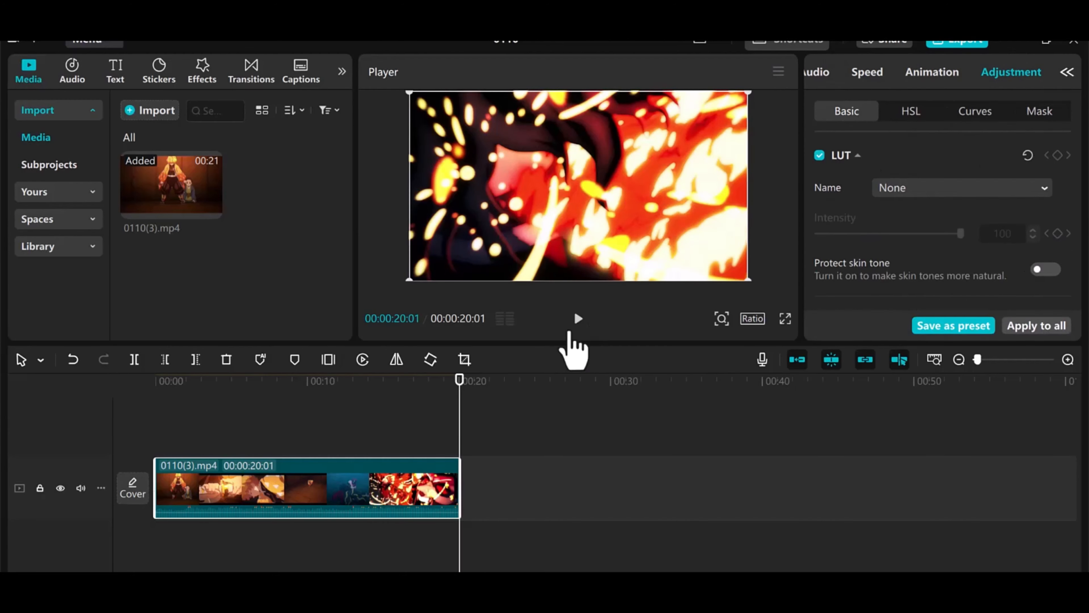
drag(462, 397, 29, 450)
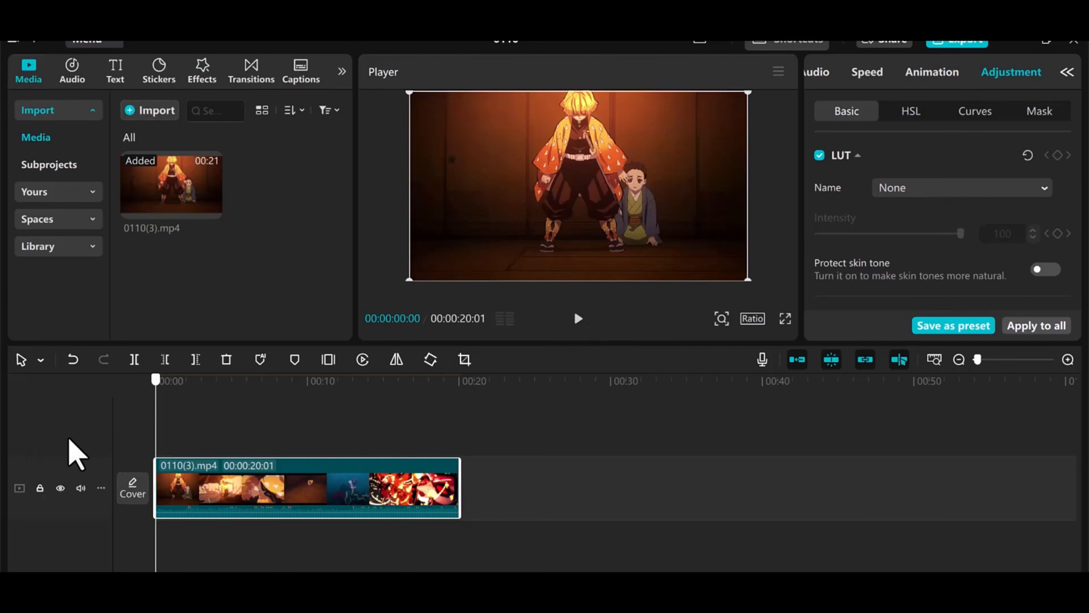
drag(155, 442, 178, 450)
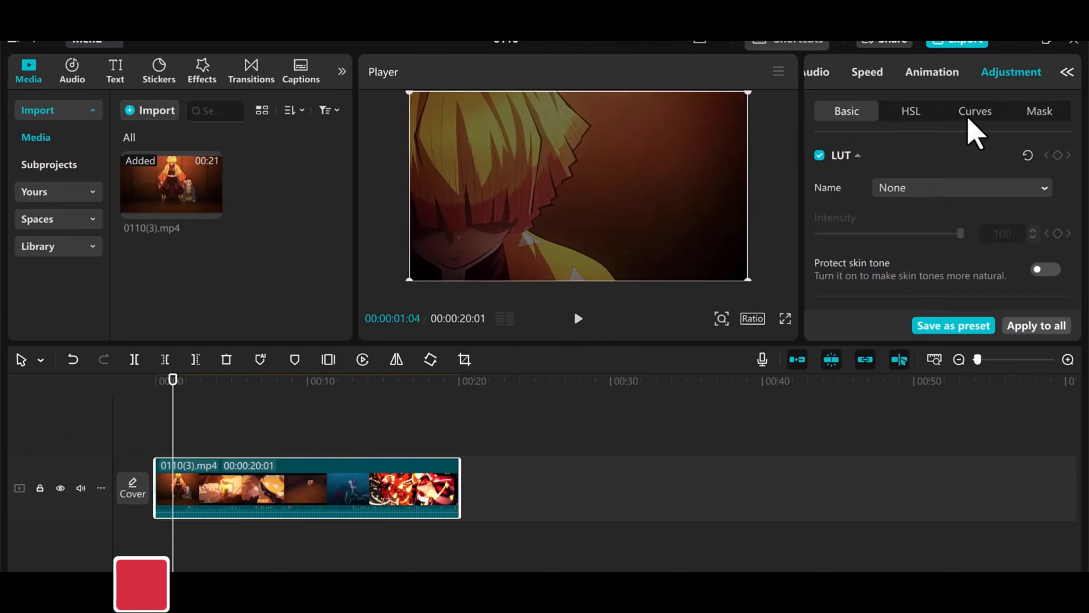
scroll(931, 236, down, 5)
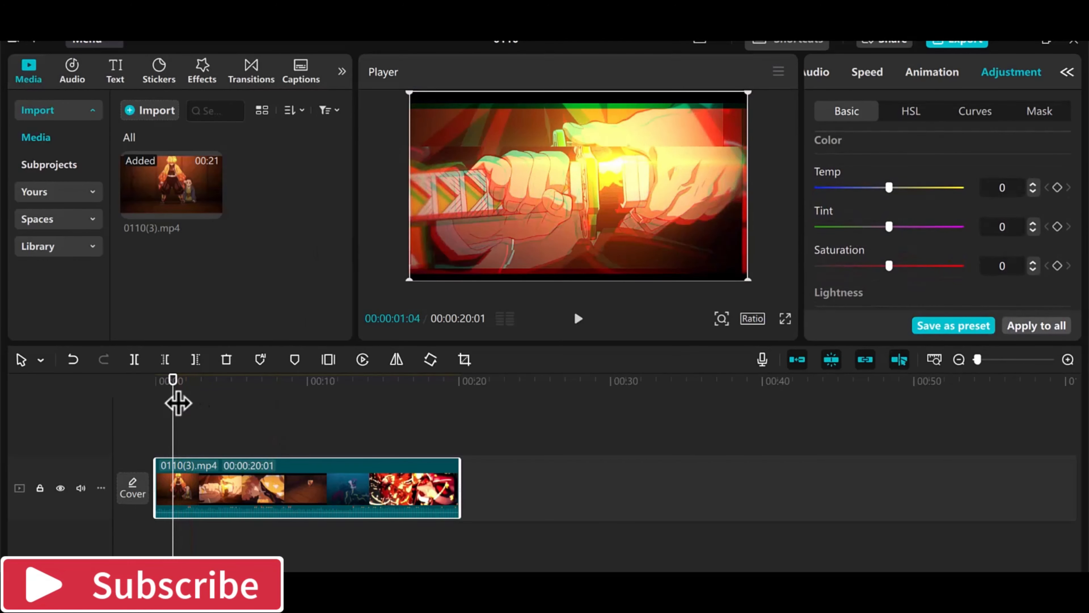
drag(176, 401, 168, 415)
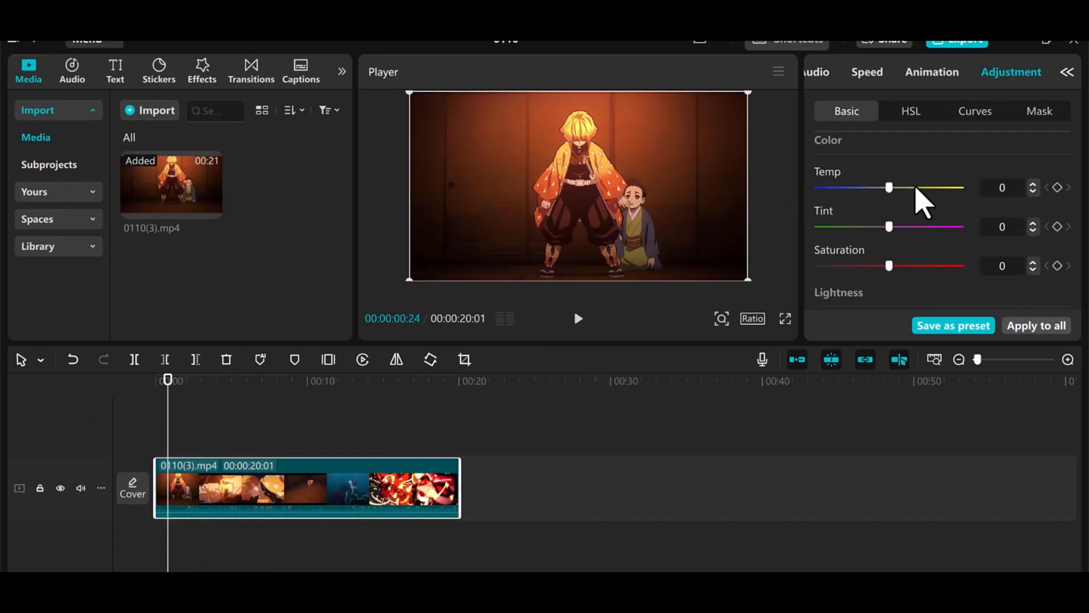
mouse_move(925, 188)
mouse_down()
mouse_move(953, 194)
mouse_move(929, 185)
mouse_up()
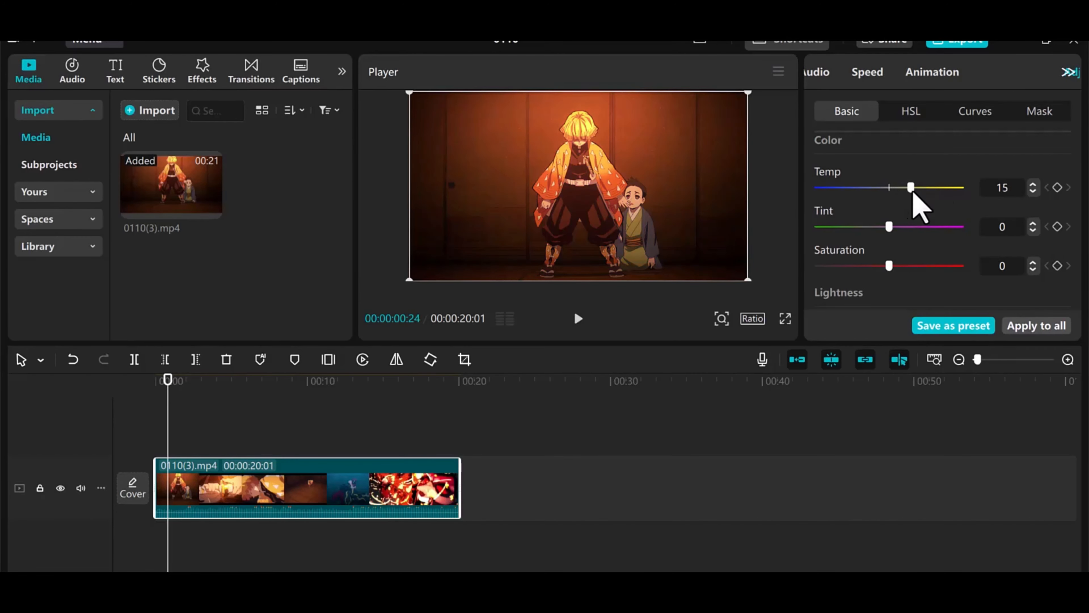